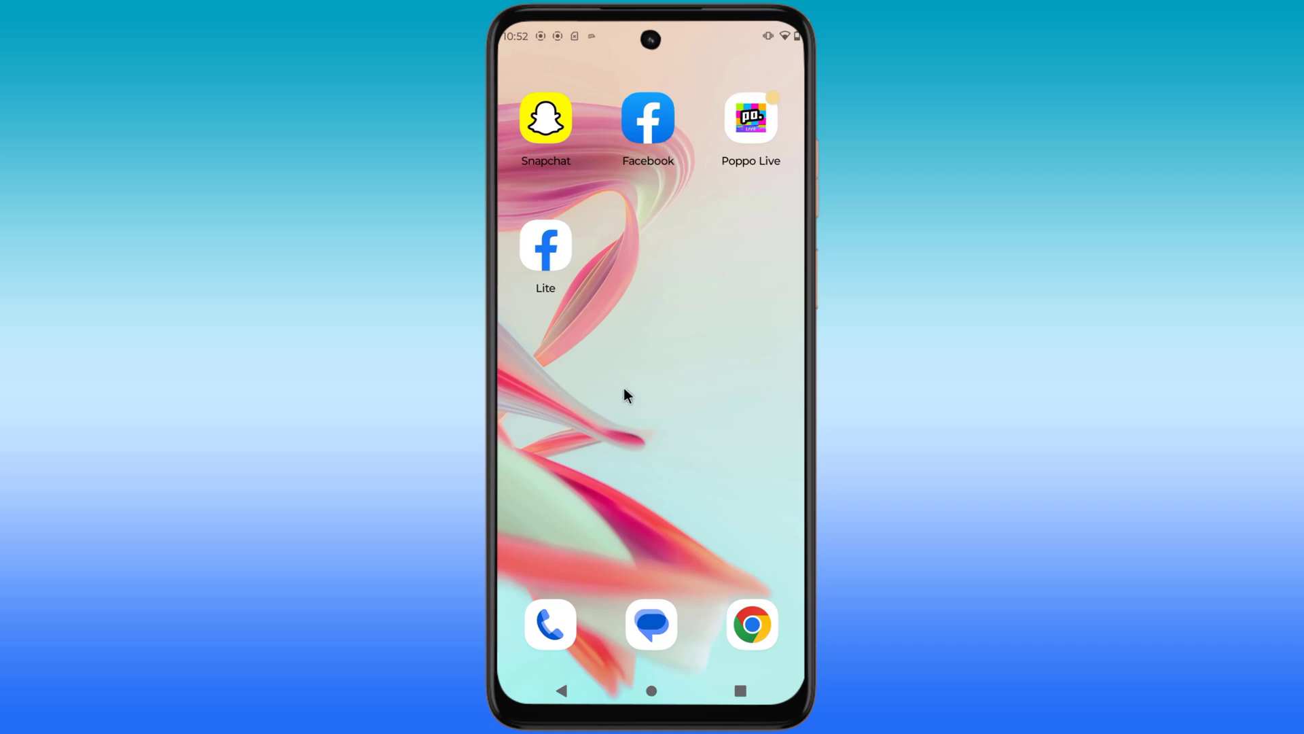
Find Facebook among the home screen pages and launch it to its news feed
drag(625, 387, 718, 379)
drag(626, 388, 532, 376)
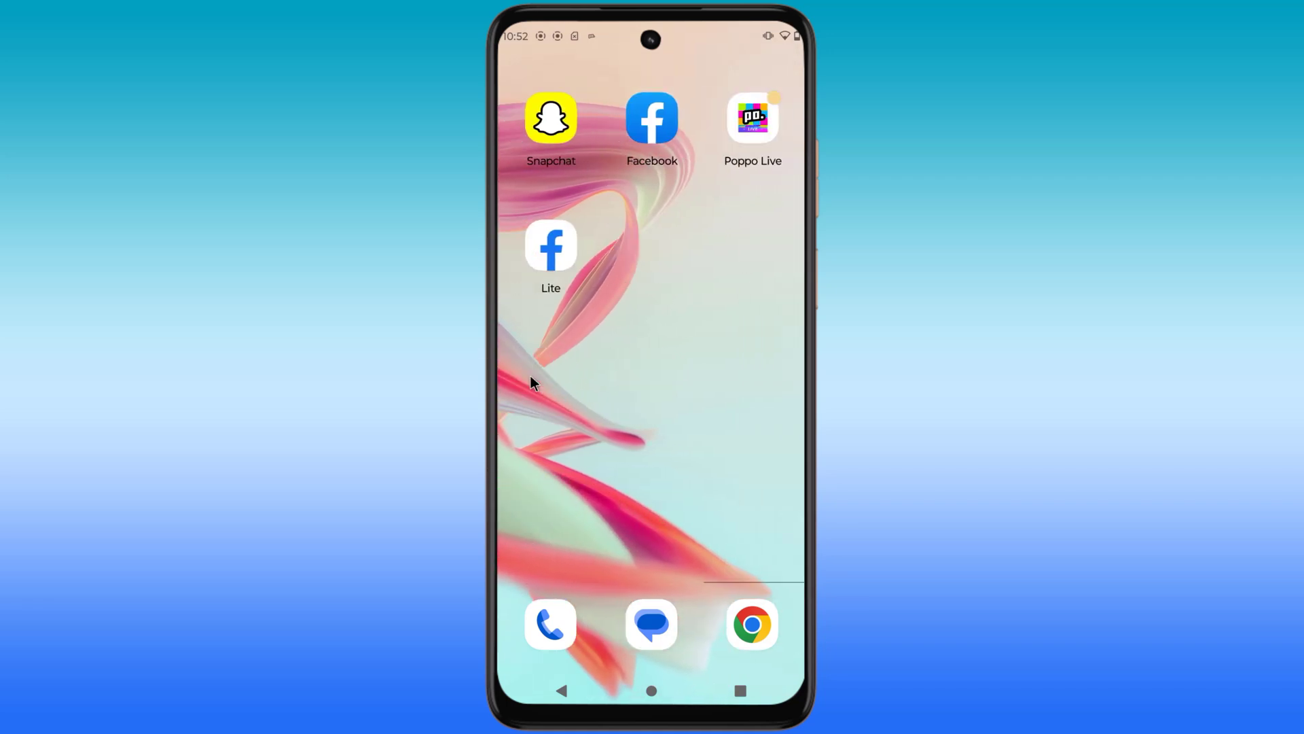
click(648, 123)
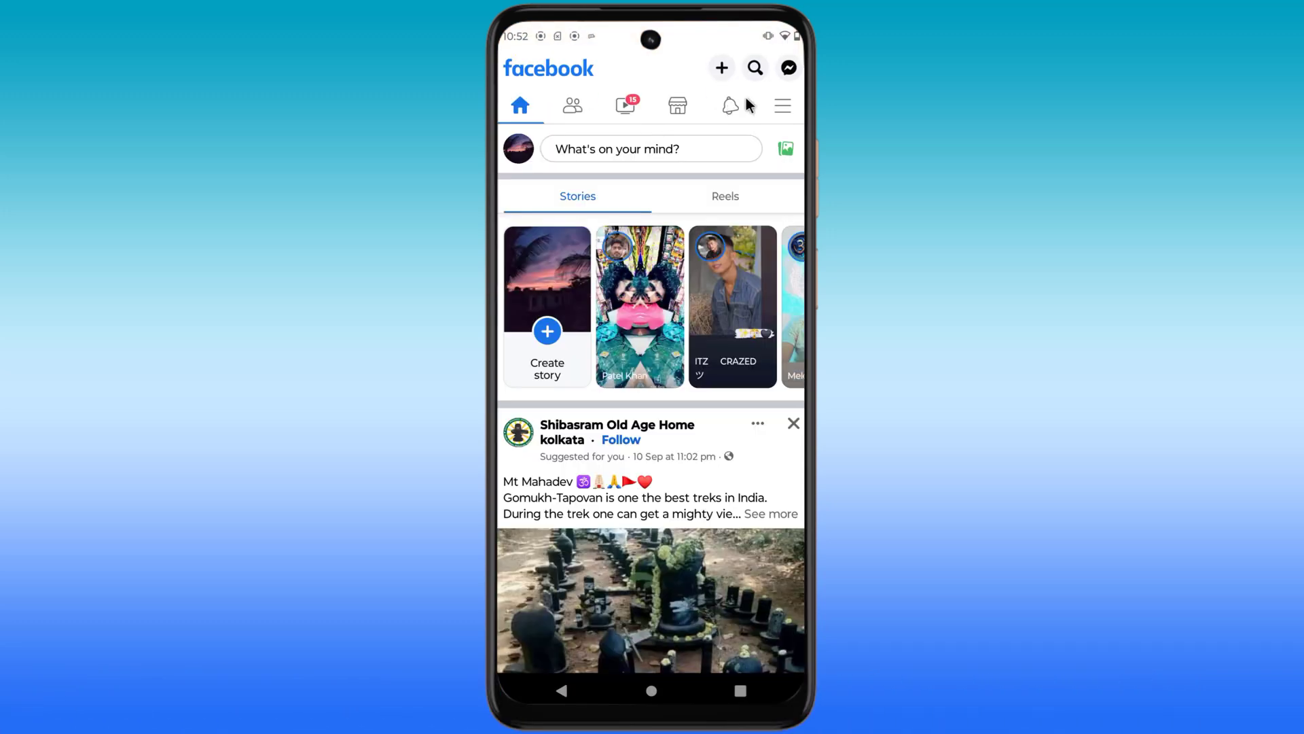
Open Facebook's Settings page from the Menu's expanded Settings & privacy section
click(781, 109)
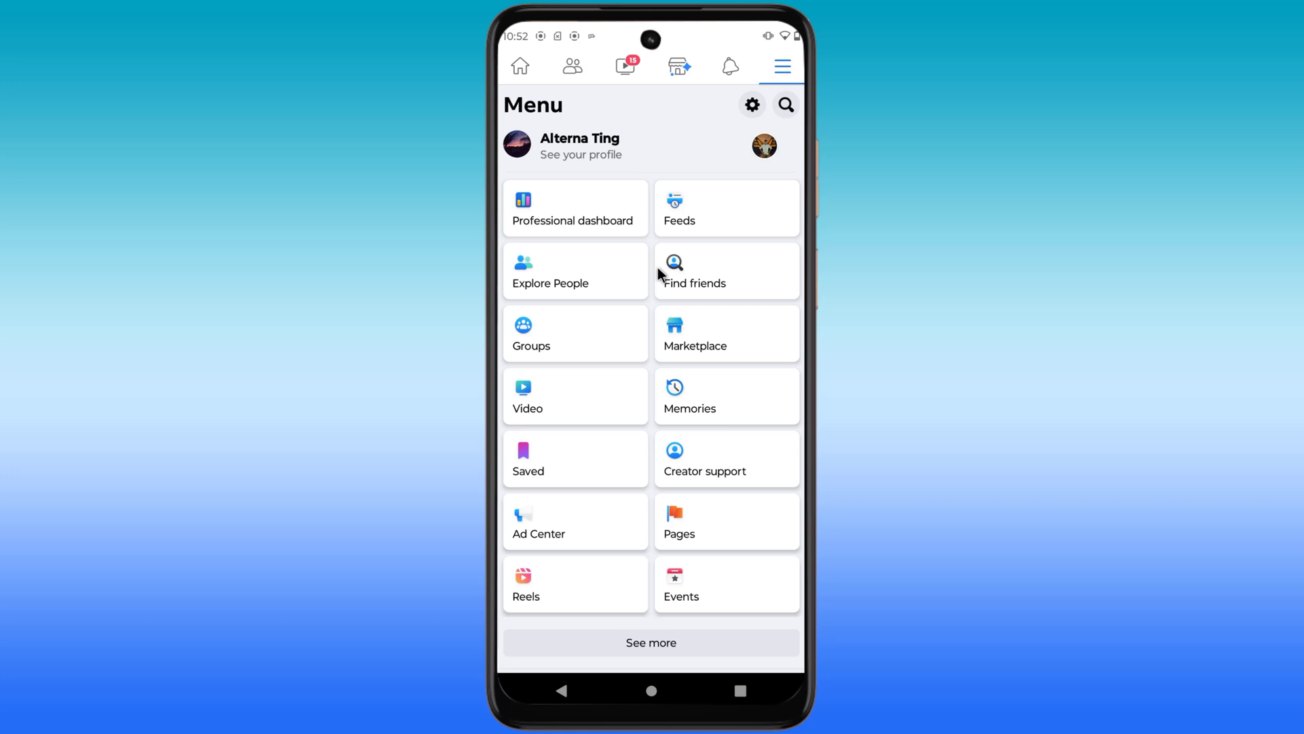
drag(708, 346, 679, 199)
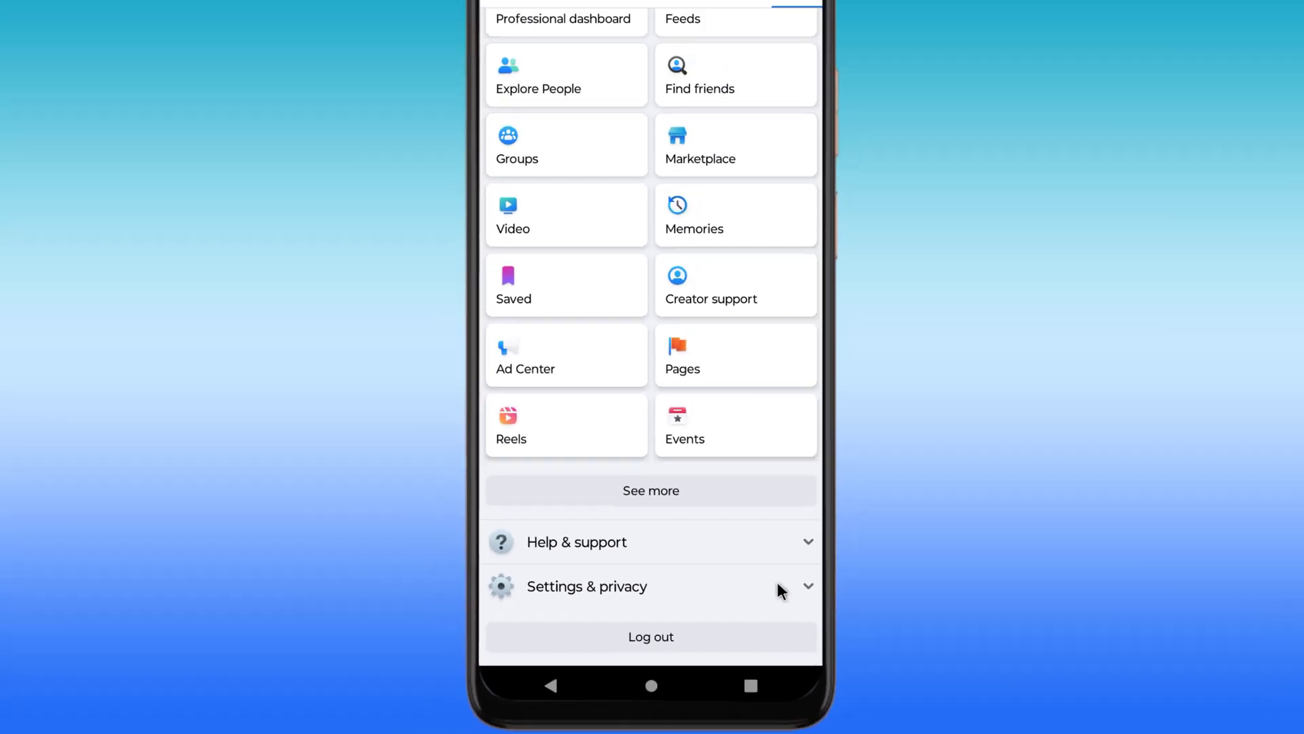
click(911, 453)
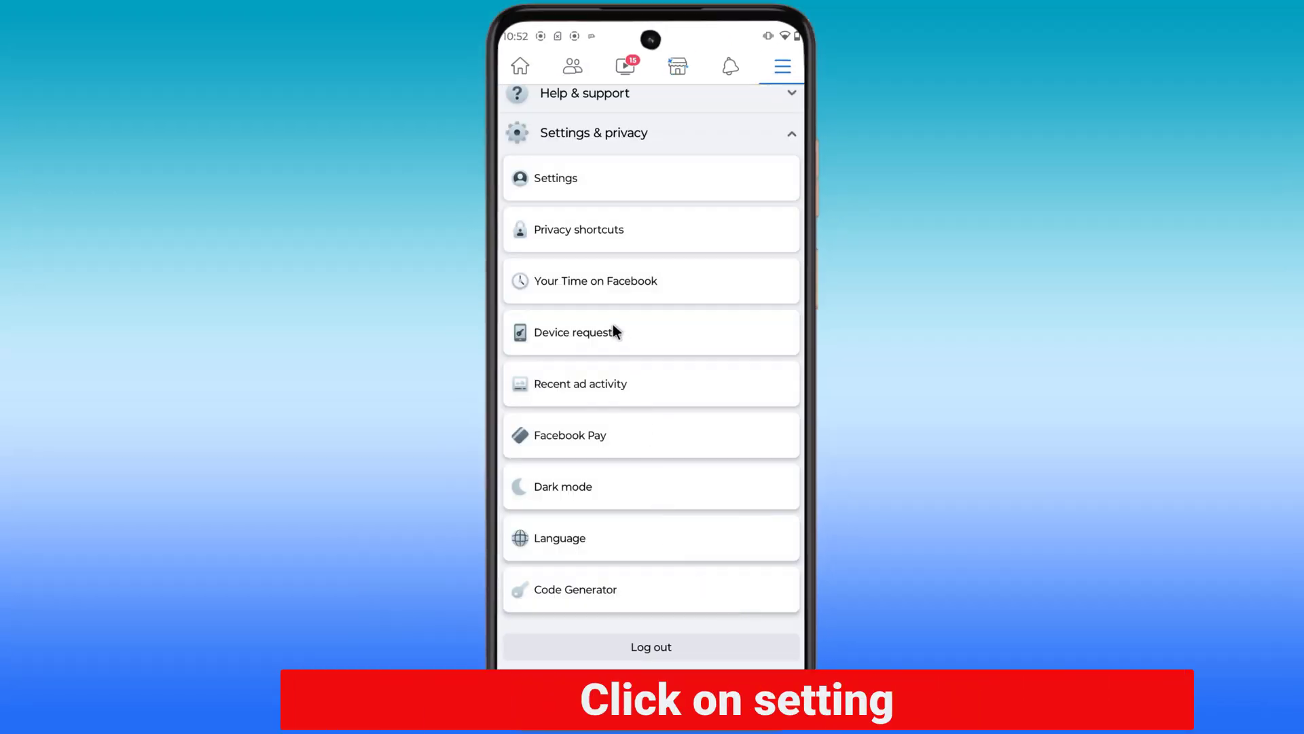
click(591, 174)
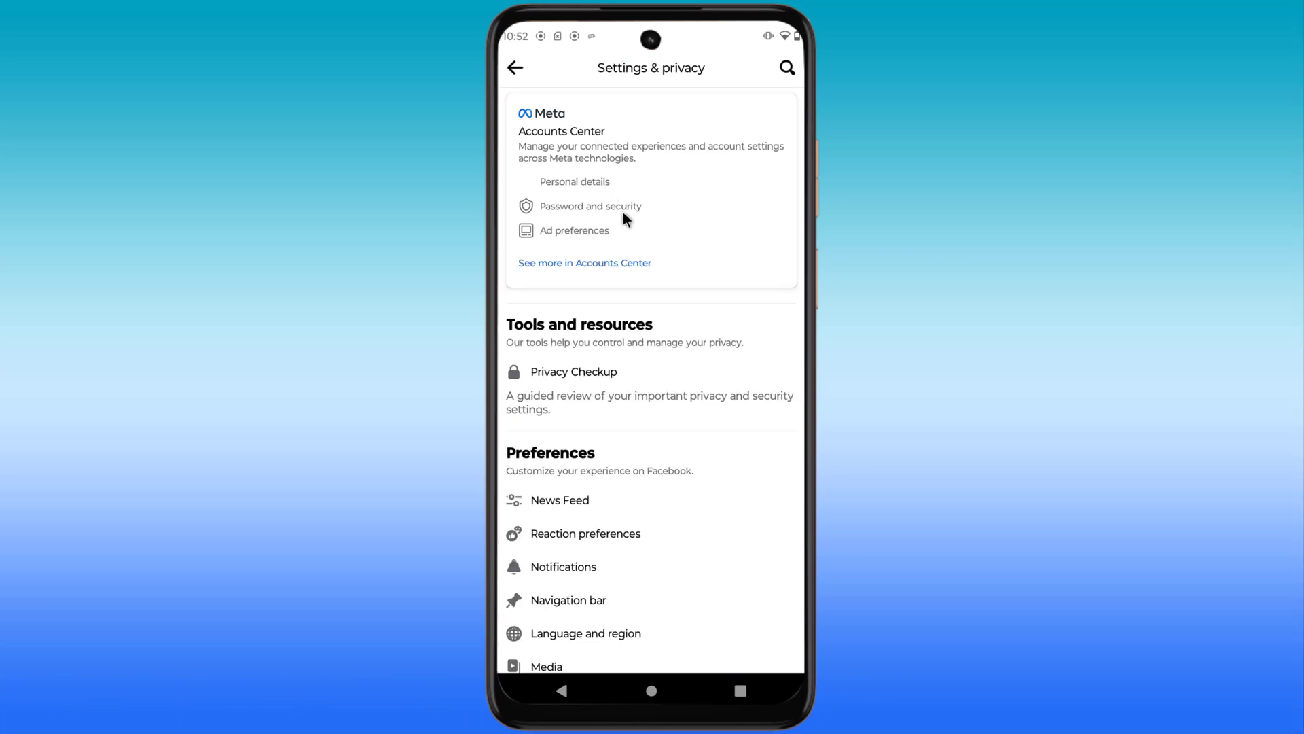
Scroll the settings down to Your information and open Download your information
scroll(665, 483, down, 2)
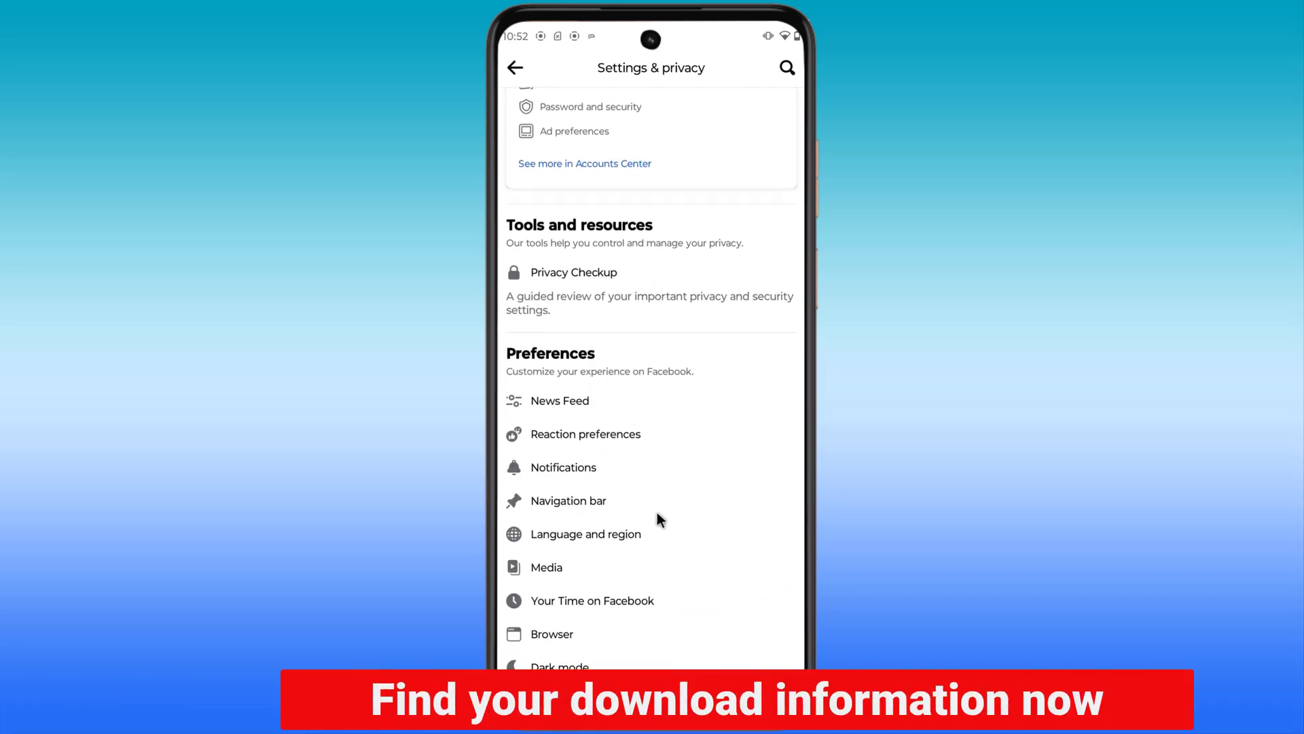
scroll(676, 554, down, 1)
drag(689, 576, 603, 118)
drag(617, 618, 525, 205)
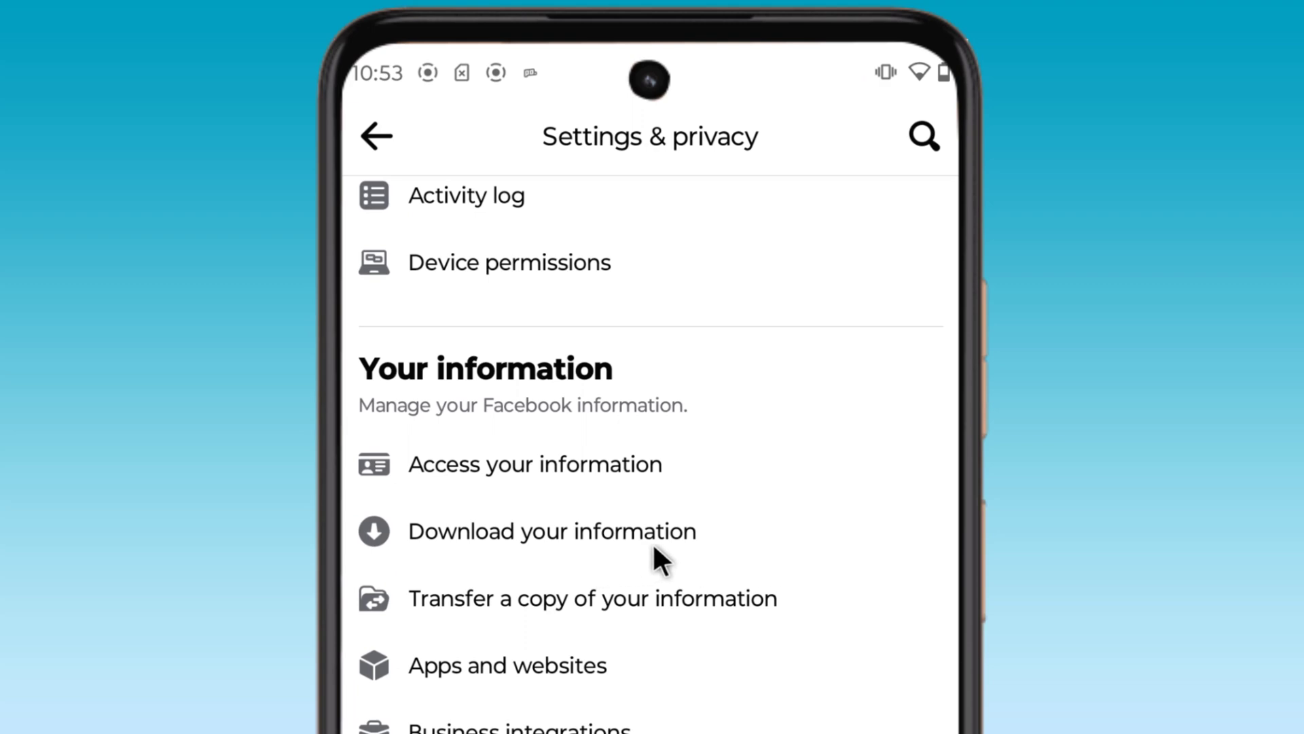
click(540, 550)
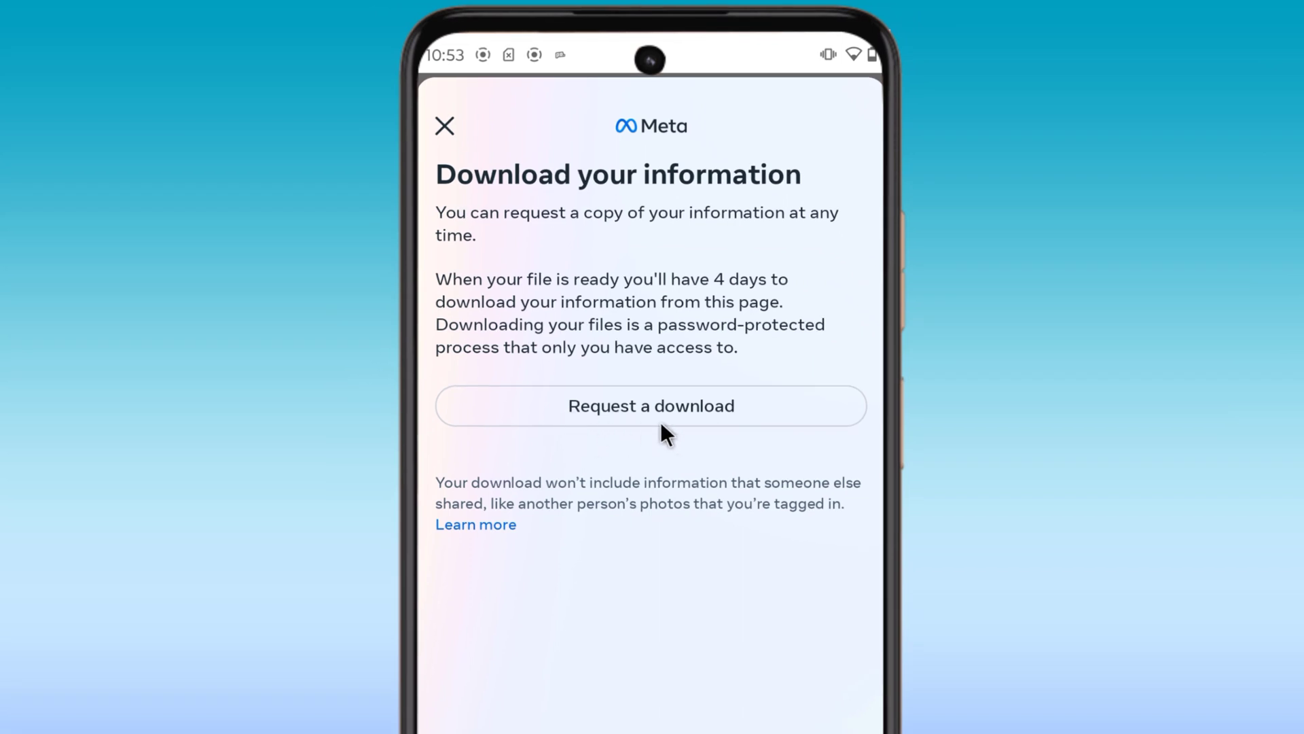
Request a new download for just the Facebook account and continue to information types
click(681, 405)
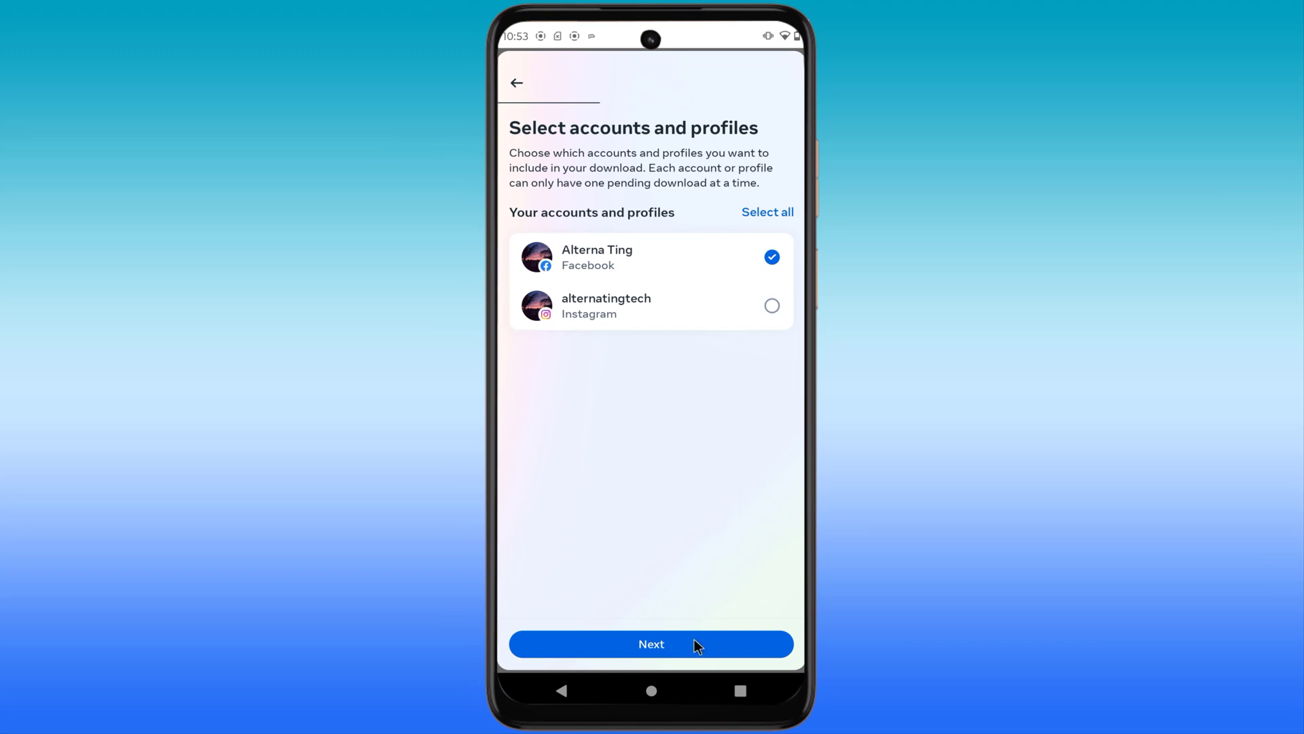
click(681, 646)
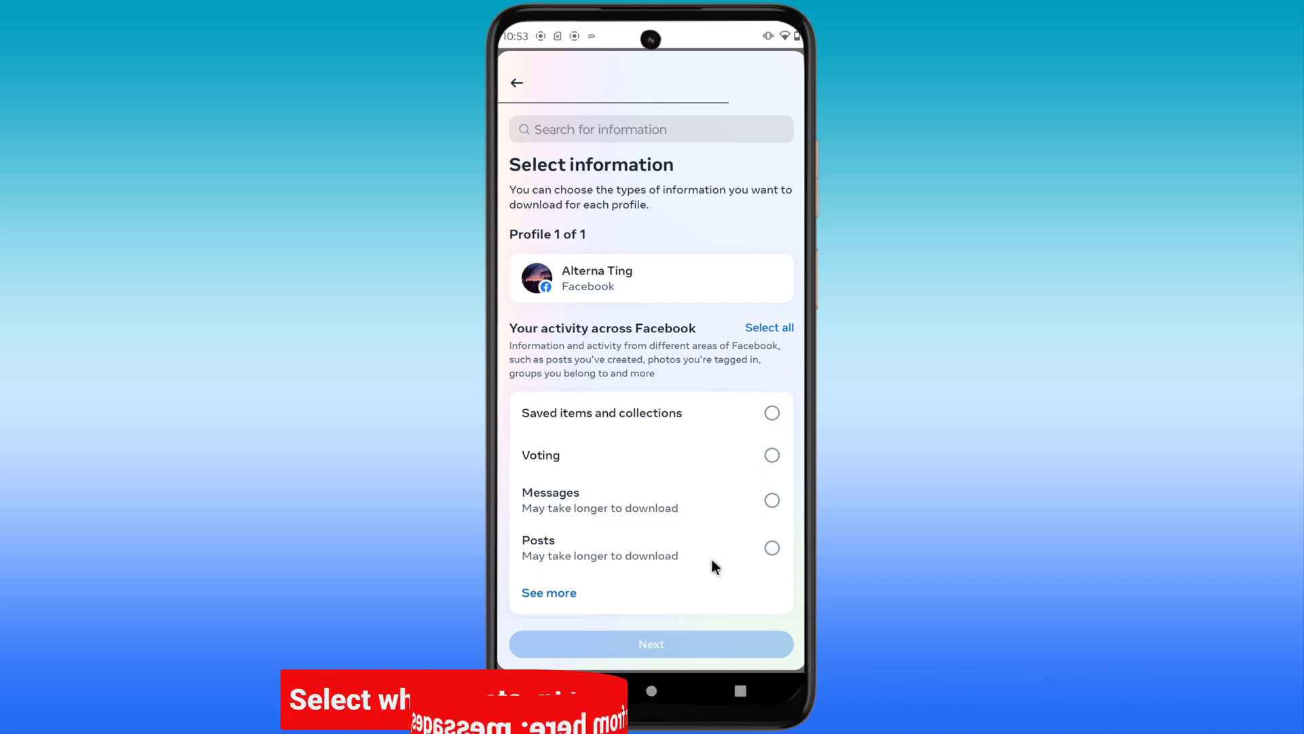
Tick Messages under Your activity across Facebook and continue to the file options
scroll(703, 543, down, 1)
scroll(702, 540, down, 2)
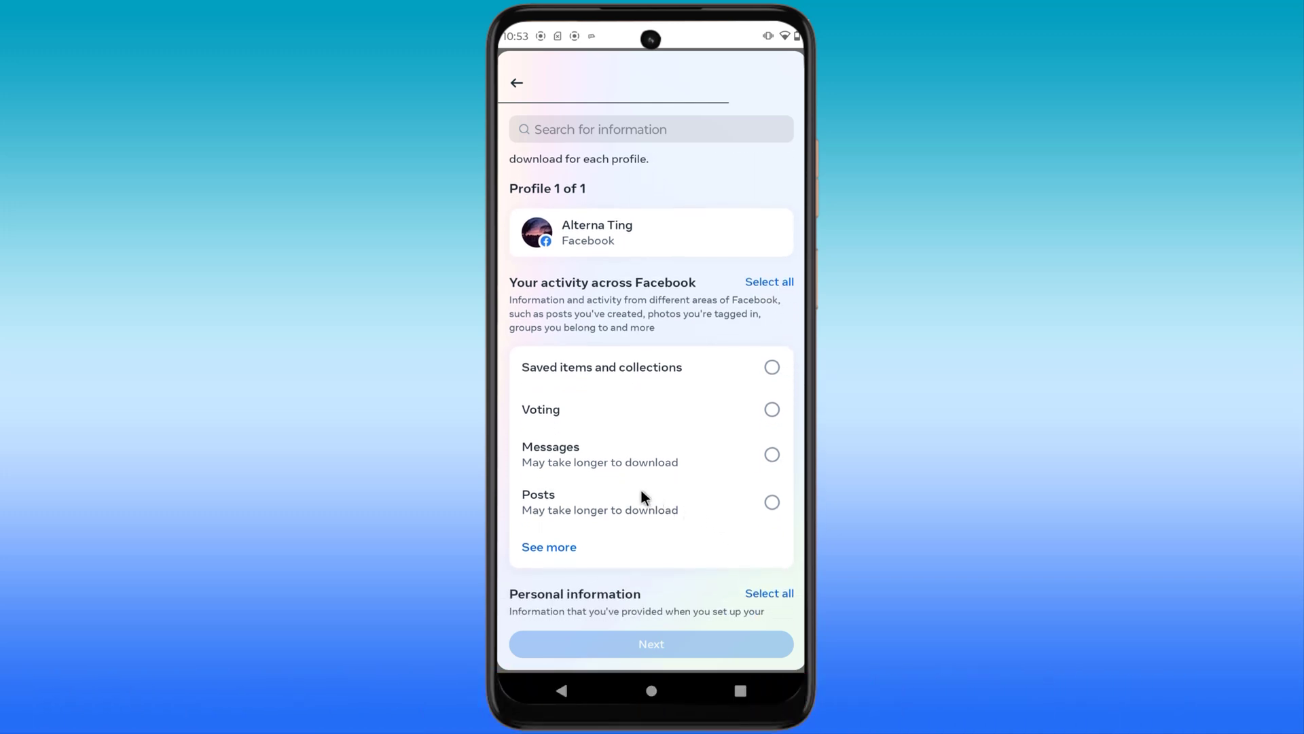
click(765, 452)
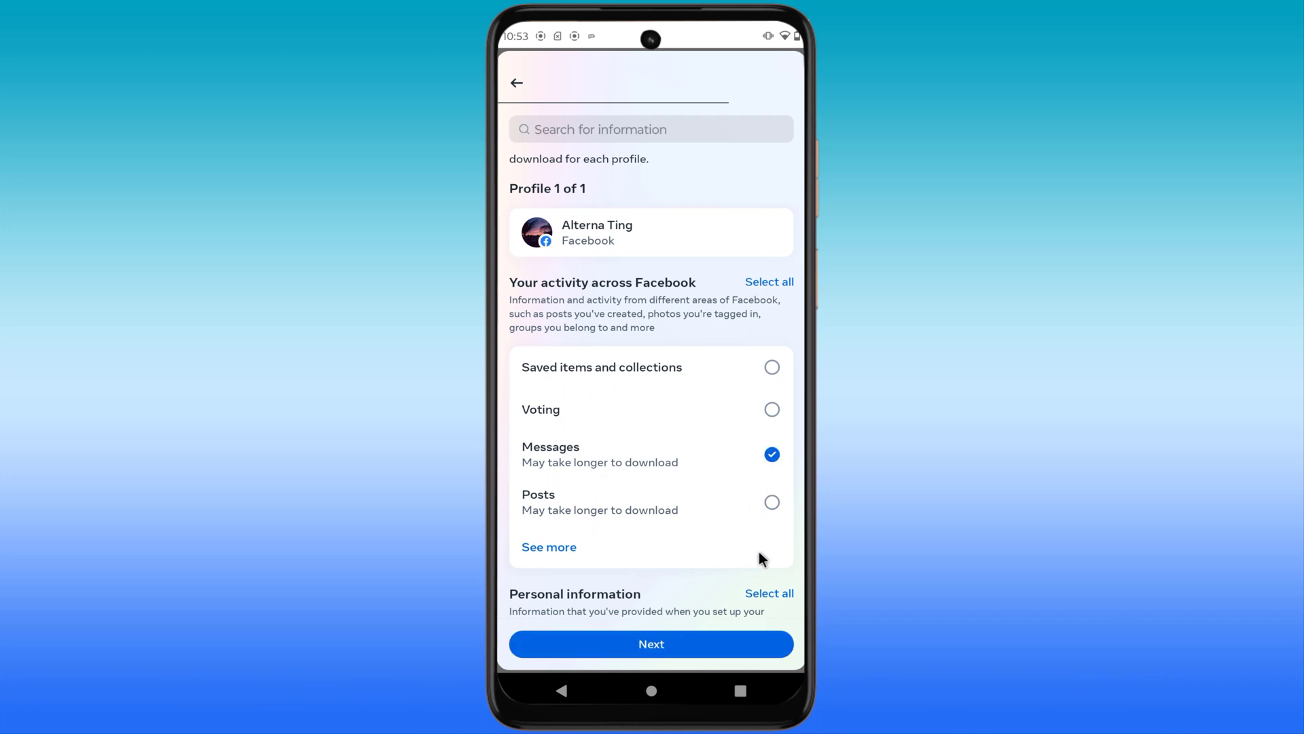
scroll(720, 473, down, 5)
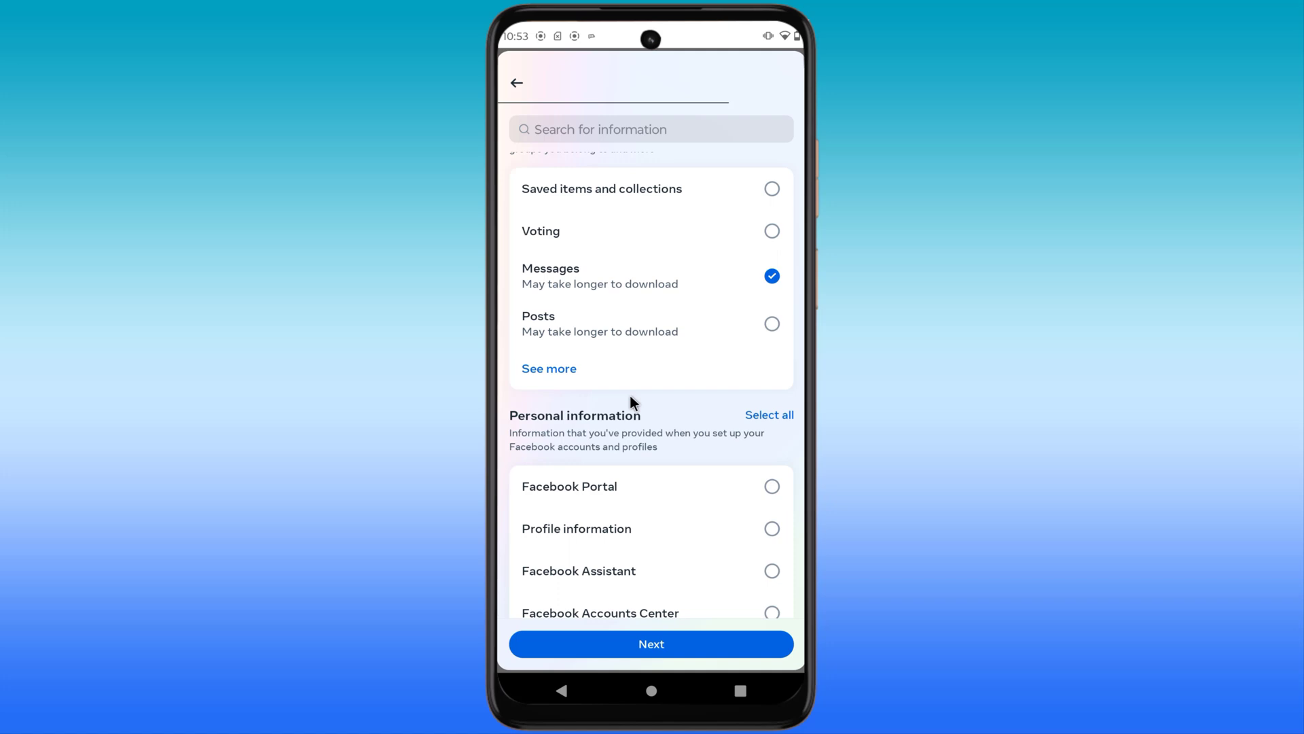
click(692, 643)
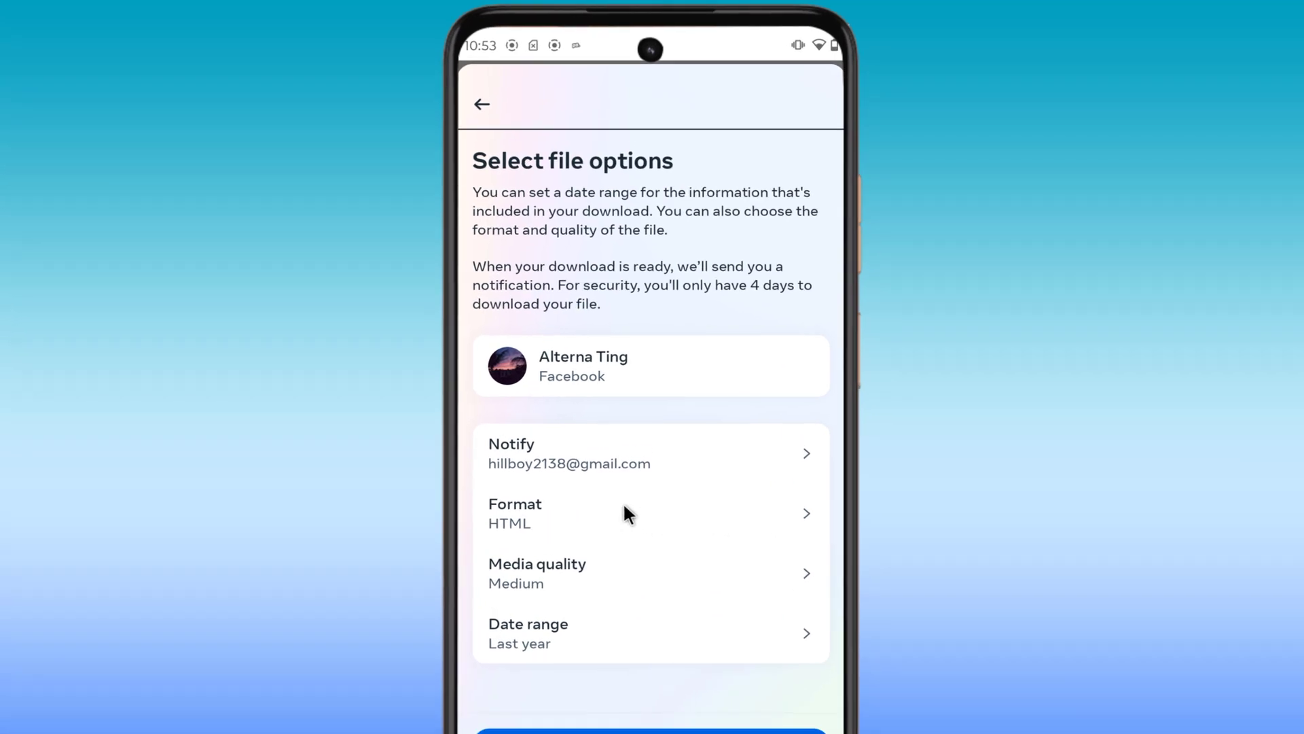
Keep the download format as HTML and set media quality to High
click(772, 516)
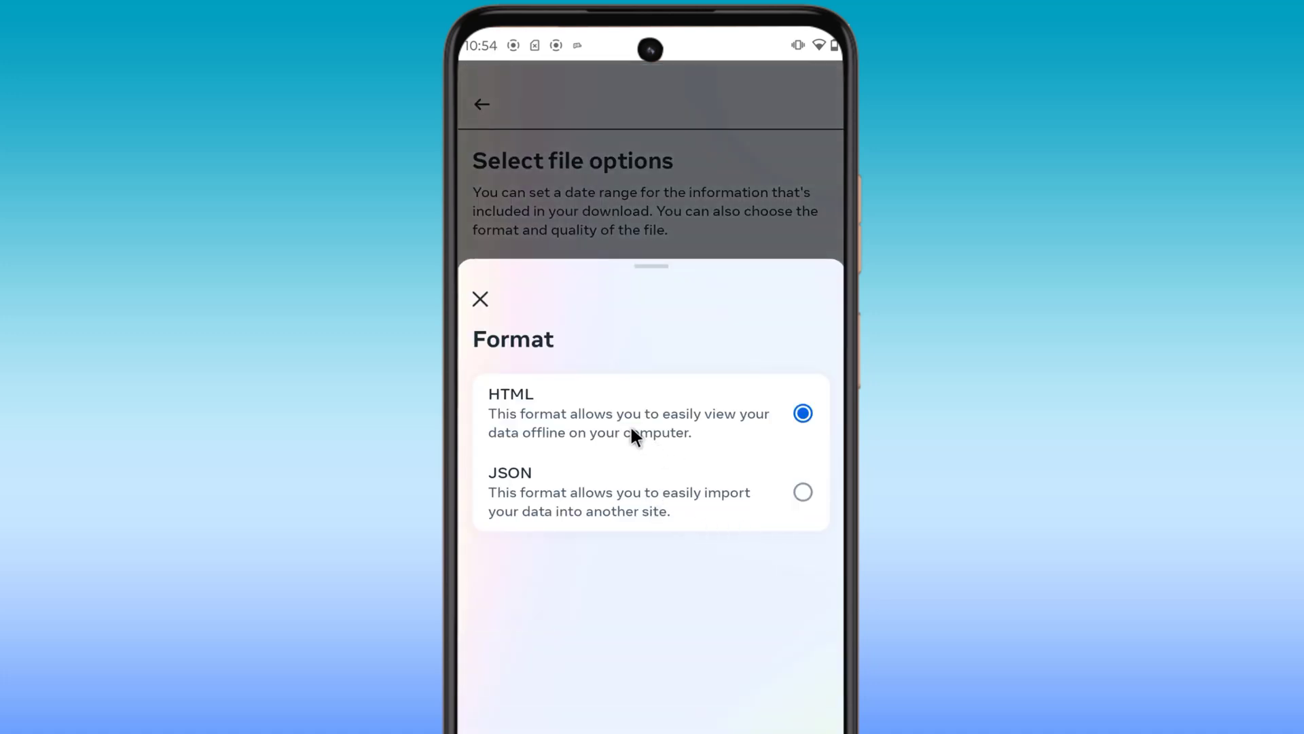
click(480, 301)
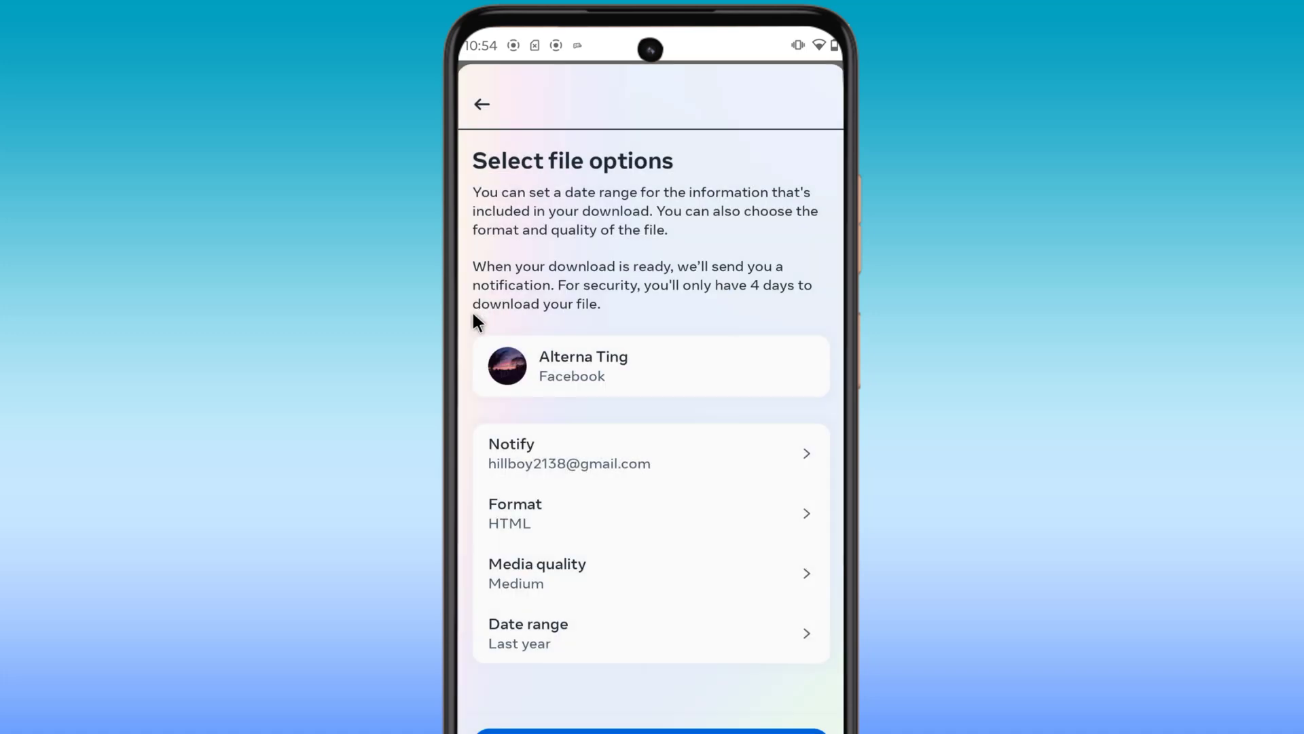
click(724, 581)
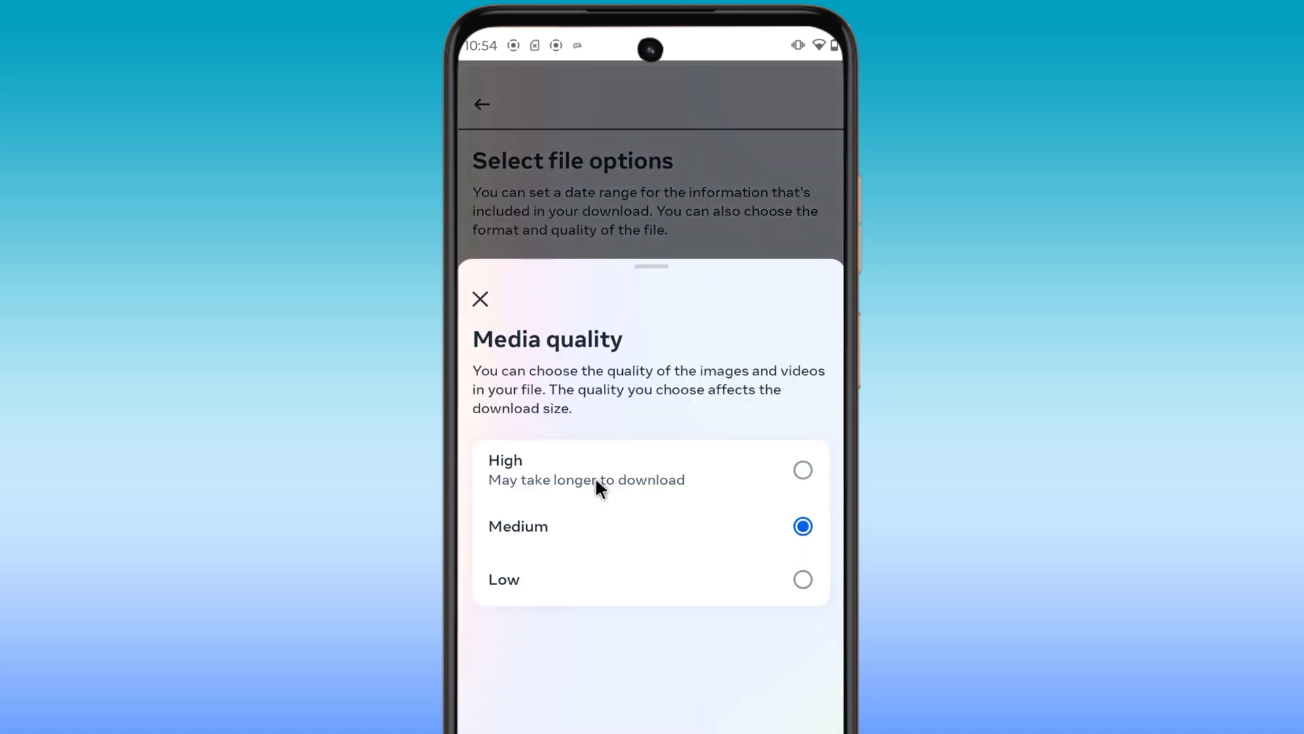
click(596, 480)
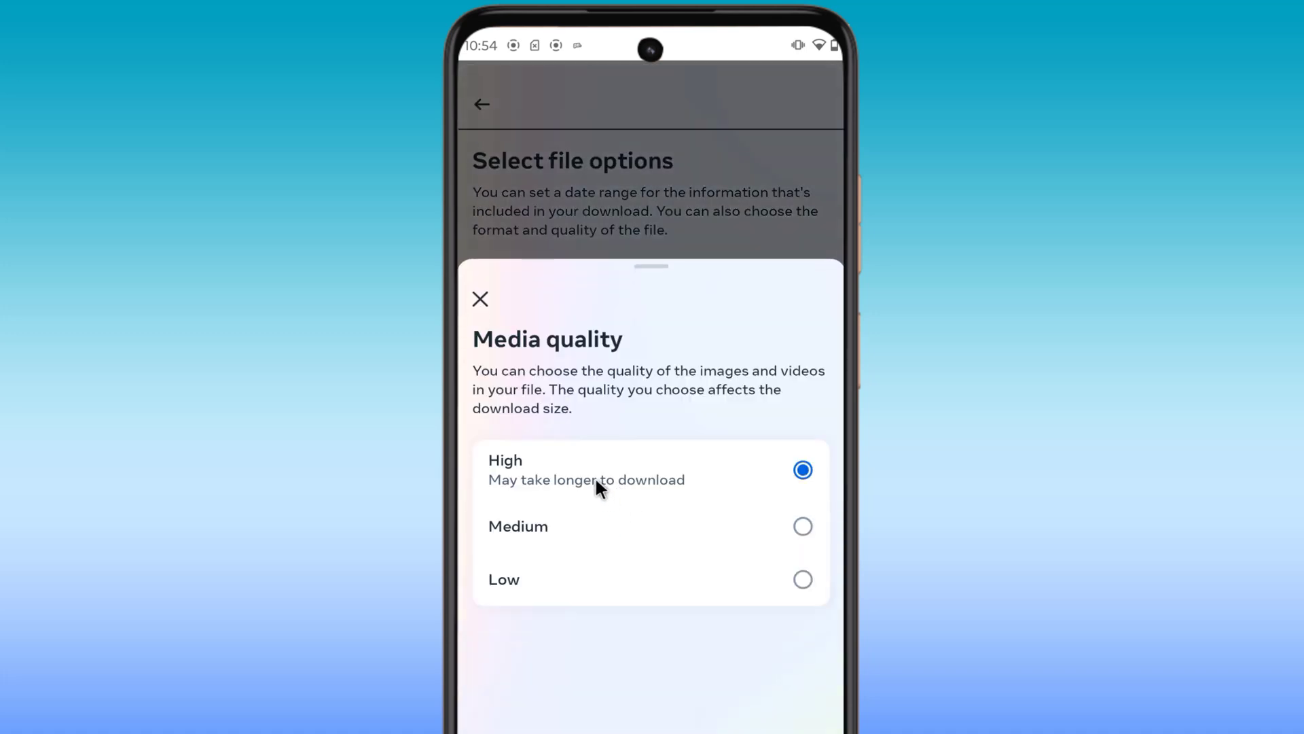
click(480, 299)
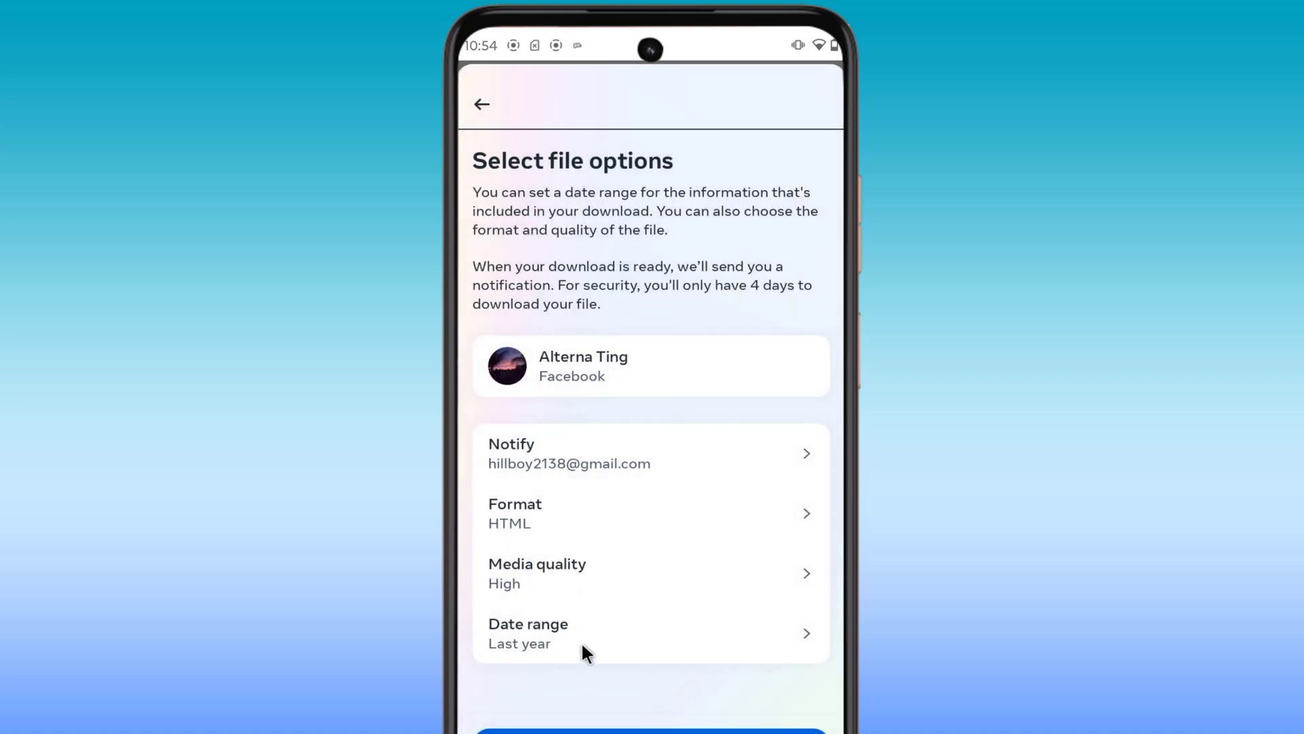
click(603, 640)
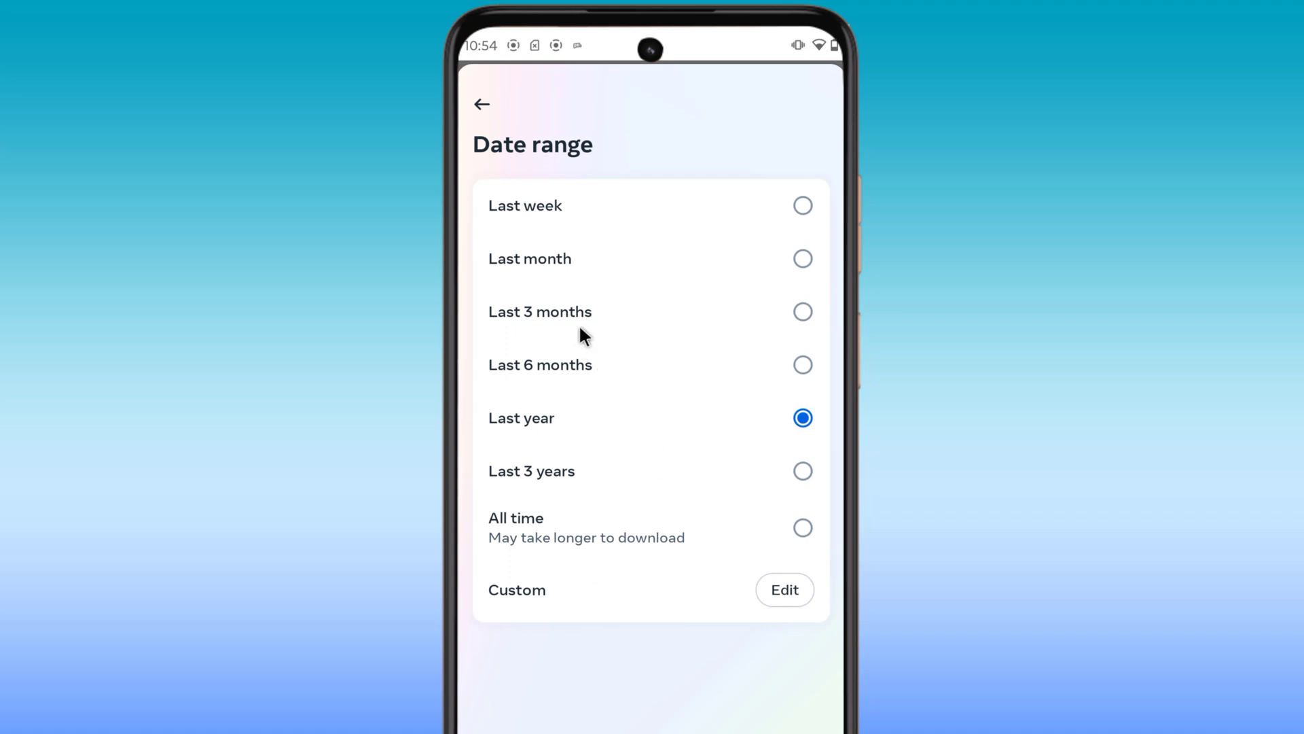
Save Last week as the date range and submit the download request
click(556, 198)
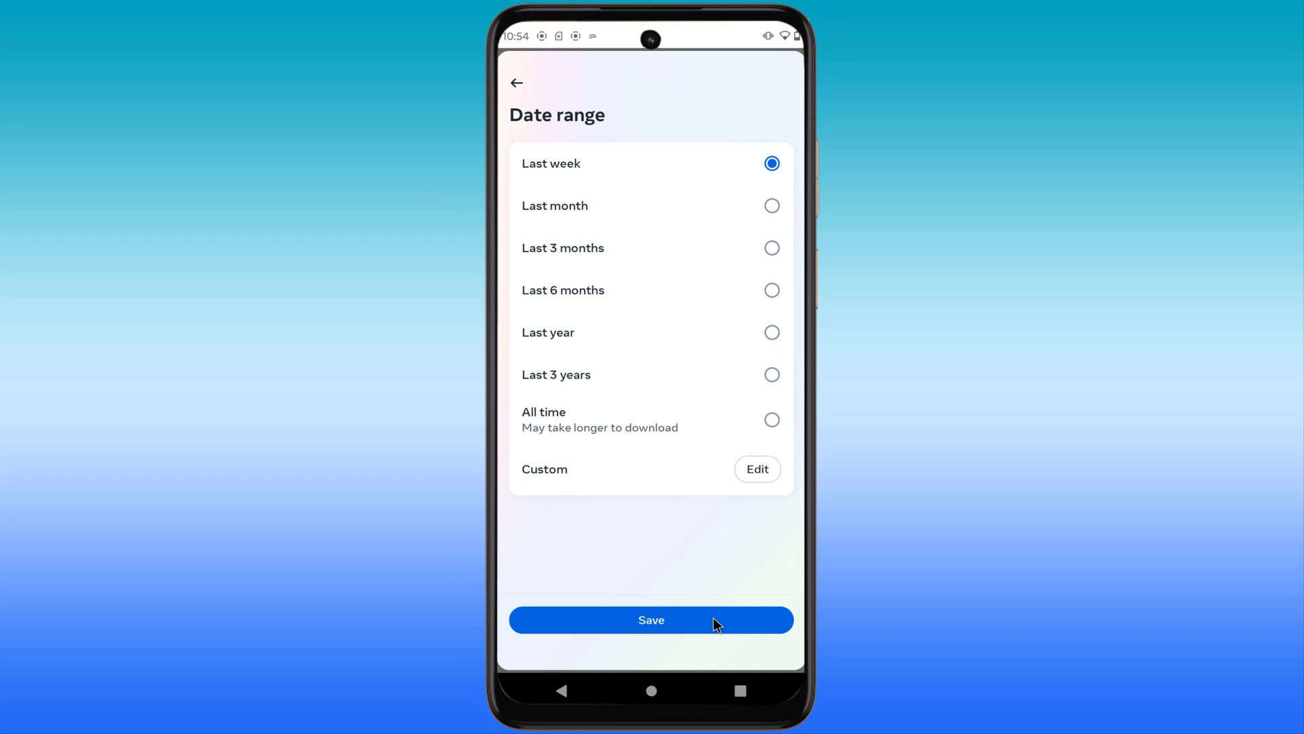
click(714, 619)
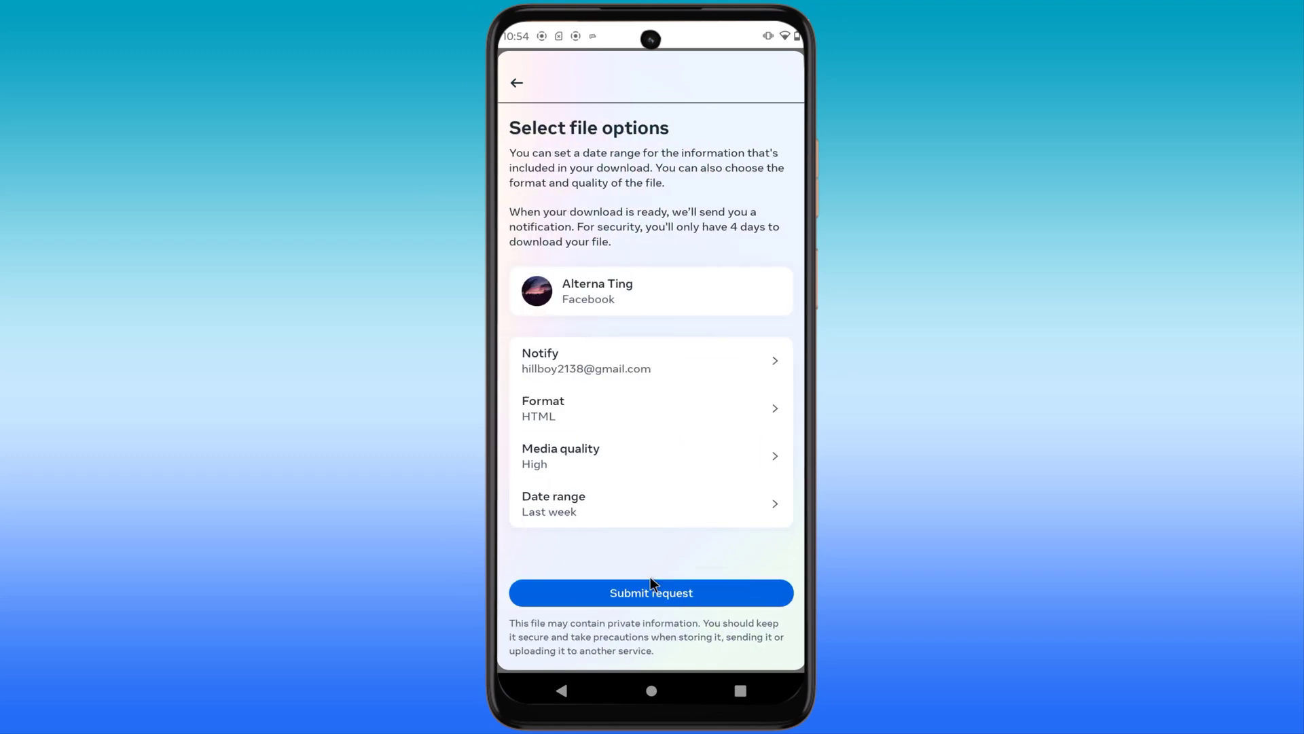
click(720, 598)
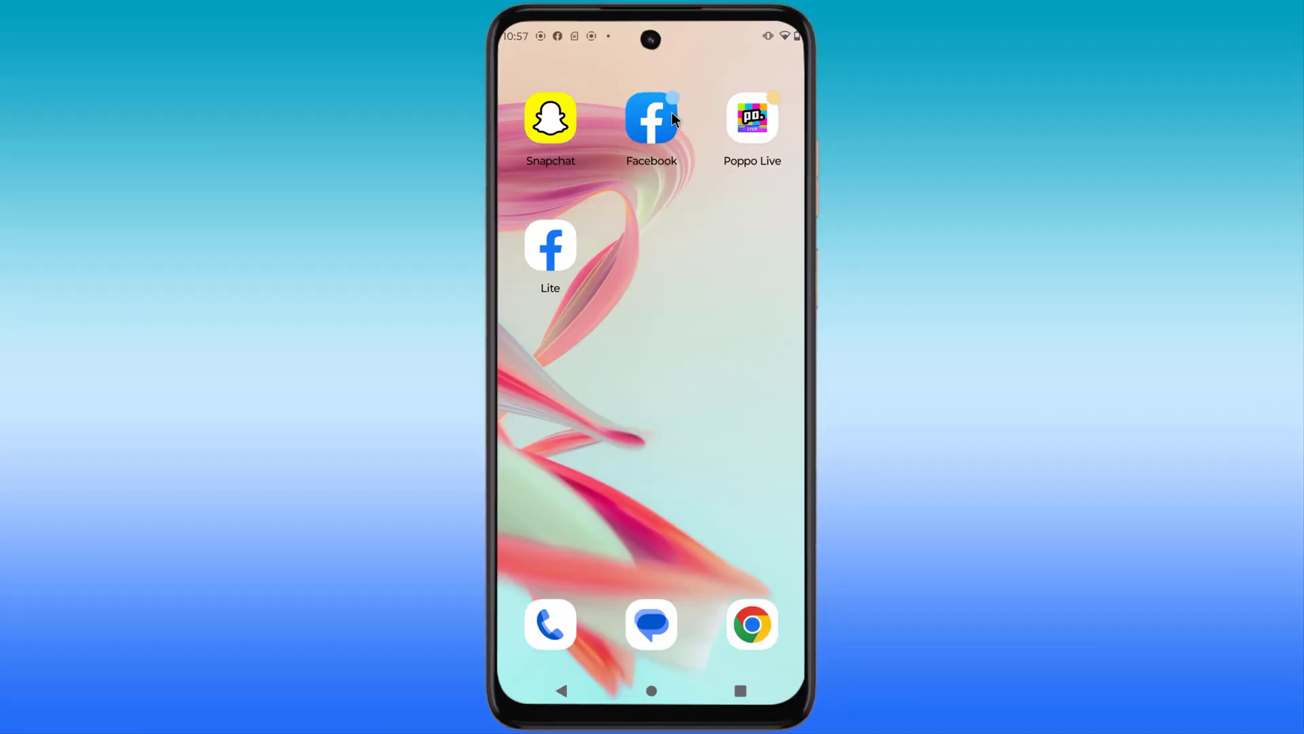
Reopen Facebook, open the 'information is ready' notification, and download the data file
click(669, 114)
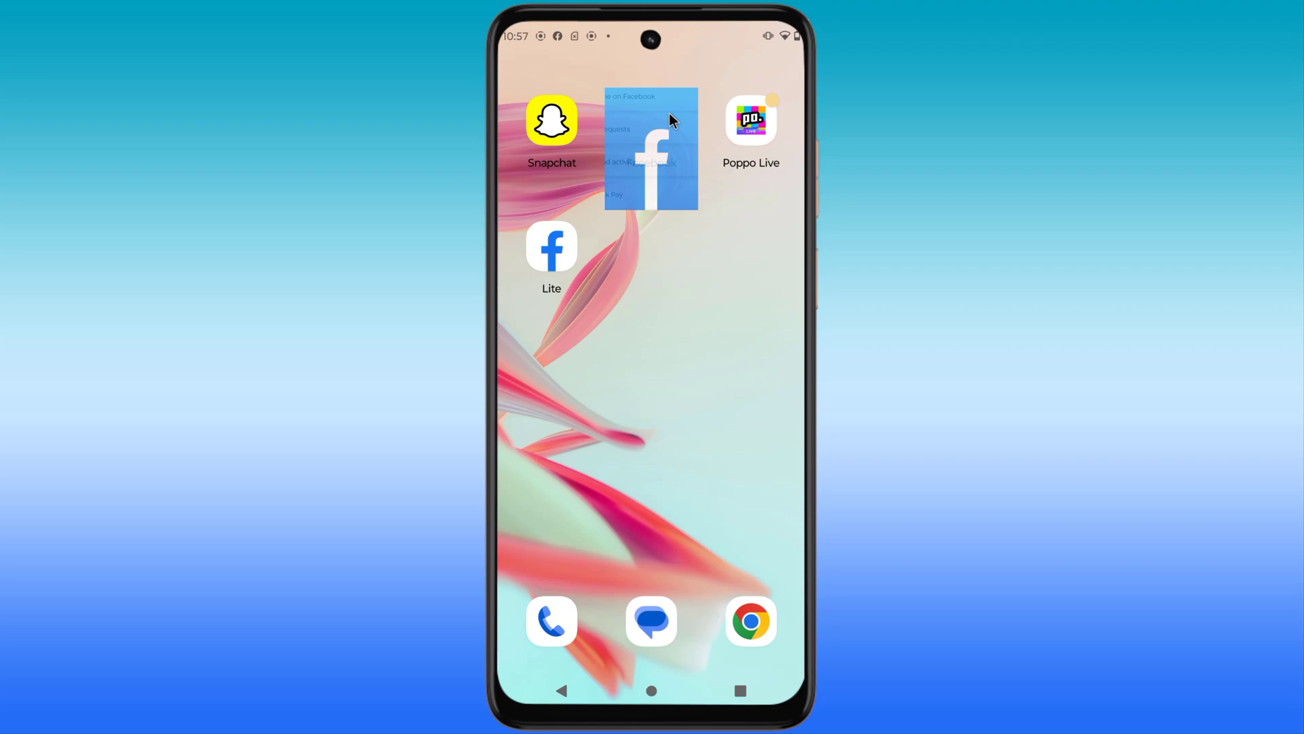
click(734, 69)
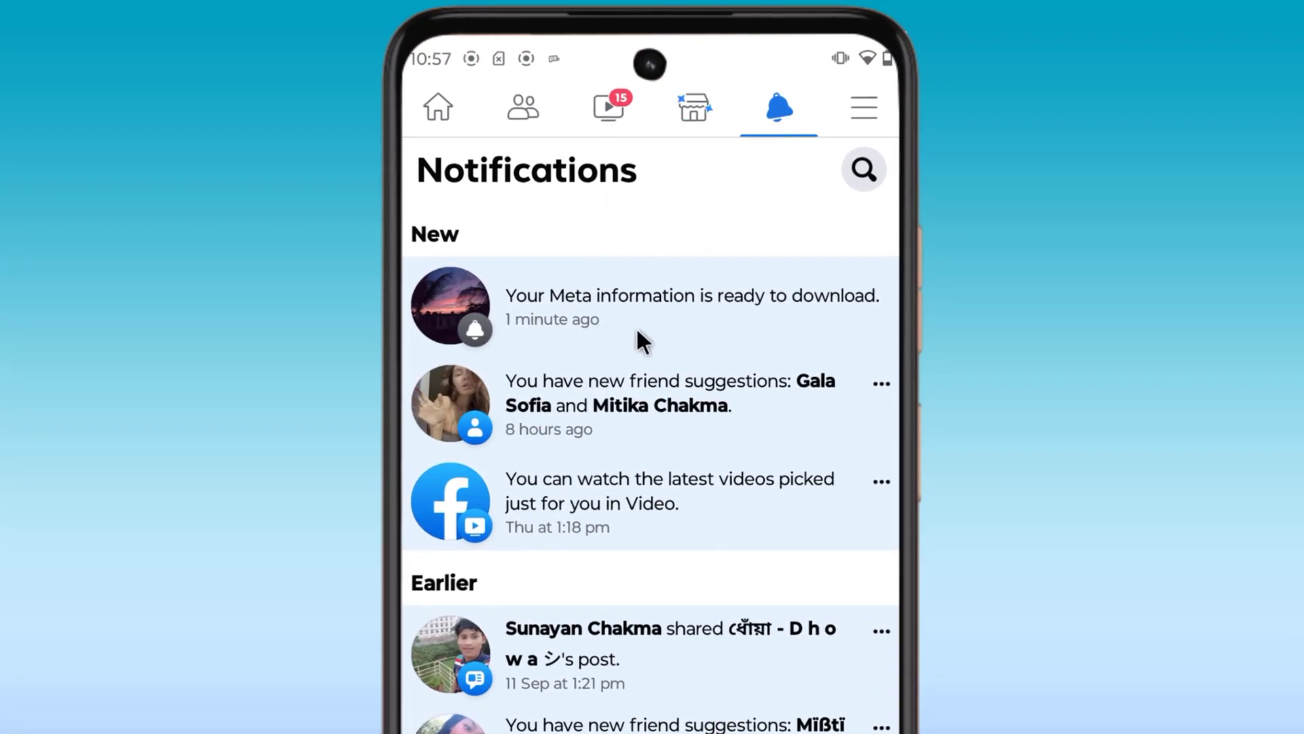
click(687, 323)
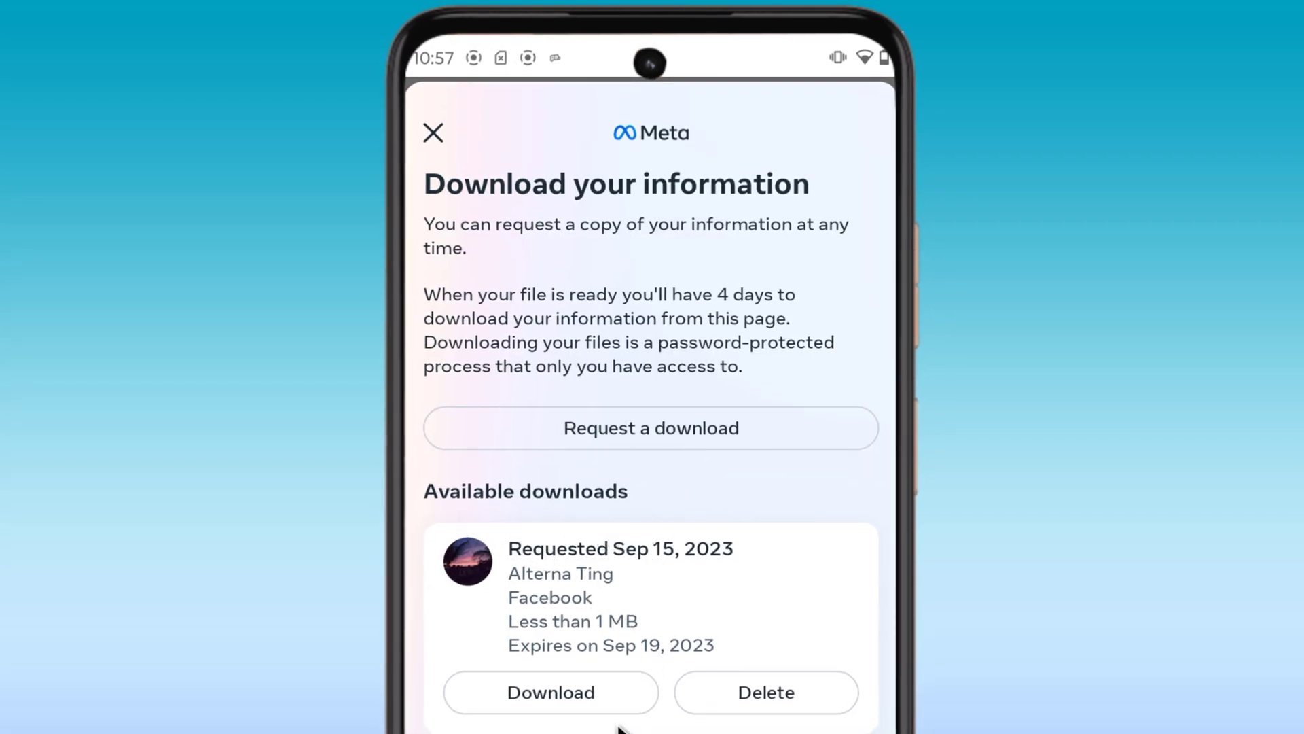
click(559, 697)
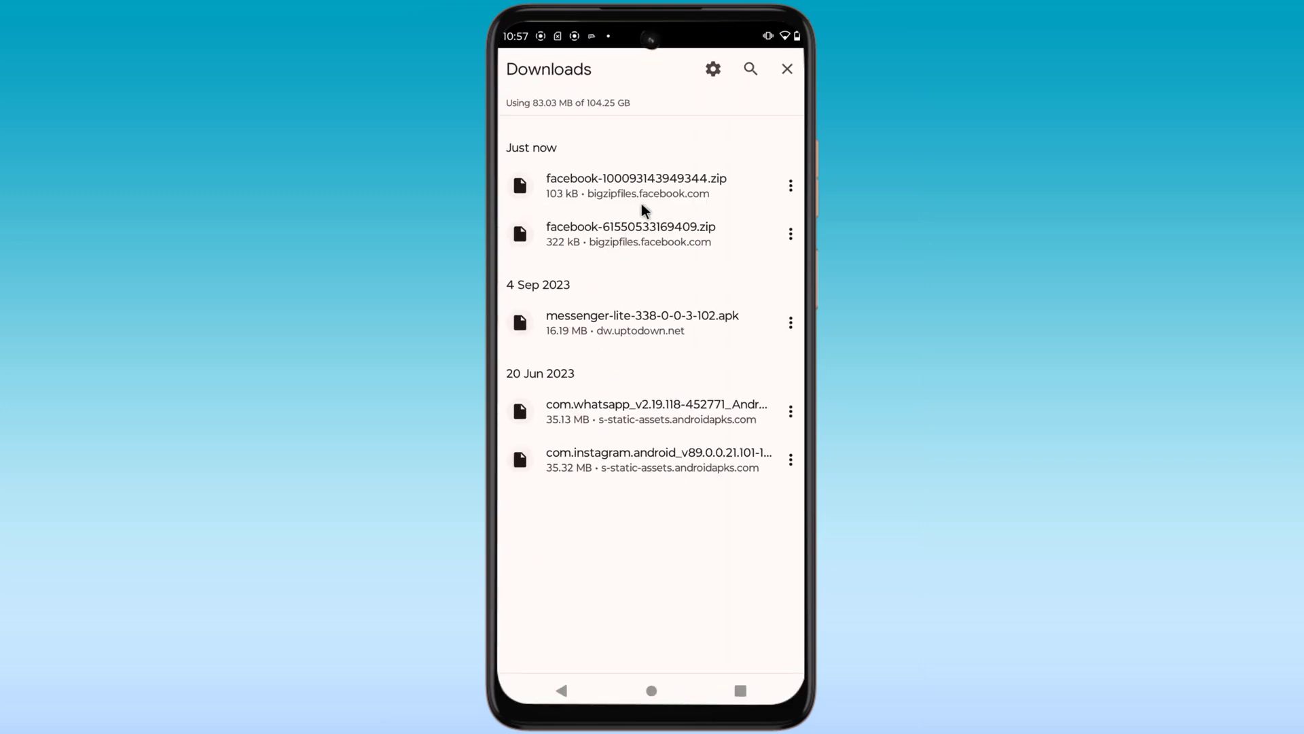
Try the Facebook zip in Chrome's Downloads, then go home and open the app drawer
click(621, 192)
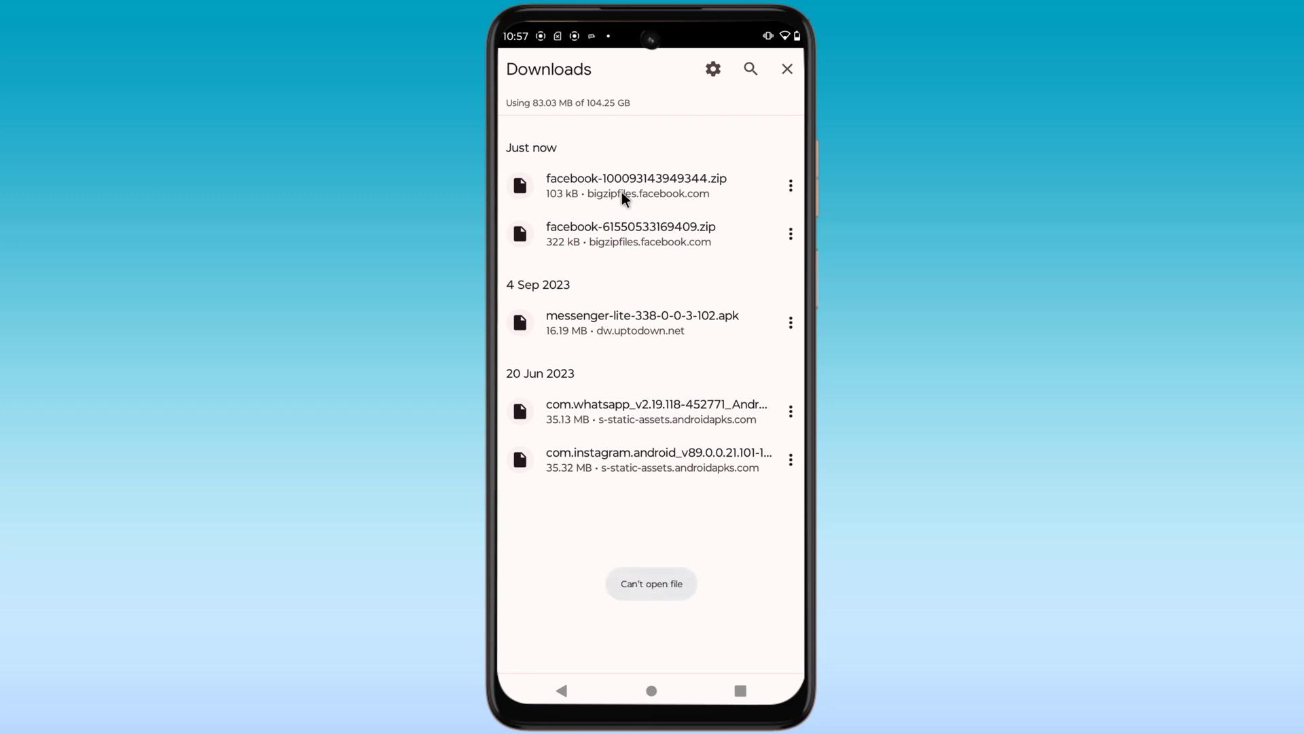
click(651, 690)
drag(598, 578, 581, 366)
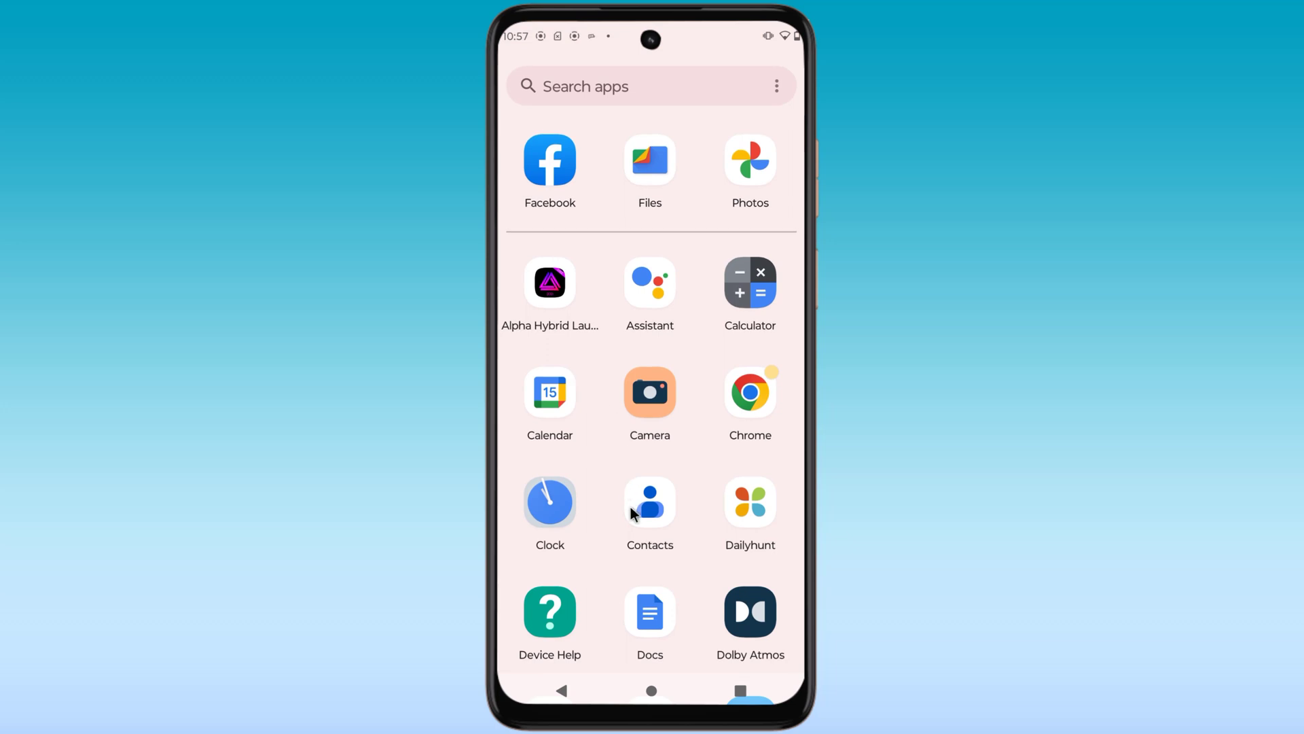
drag(676, 519, 668, 499)
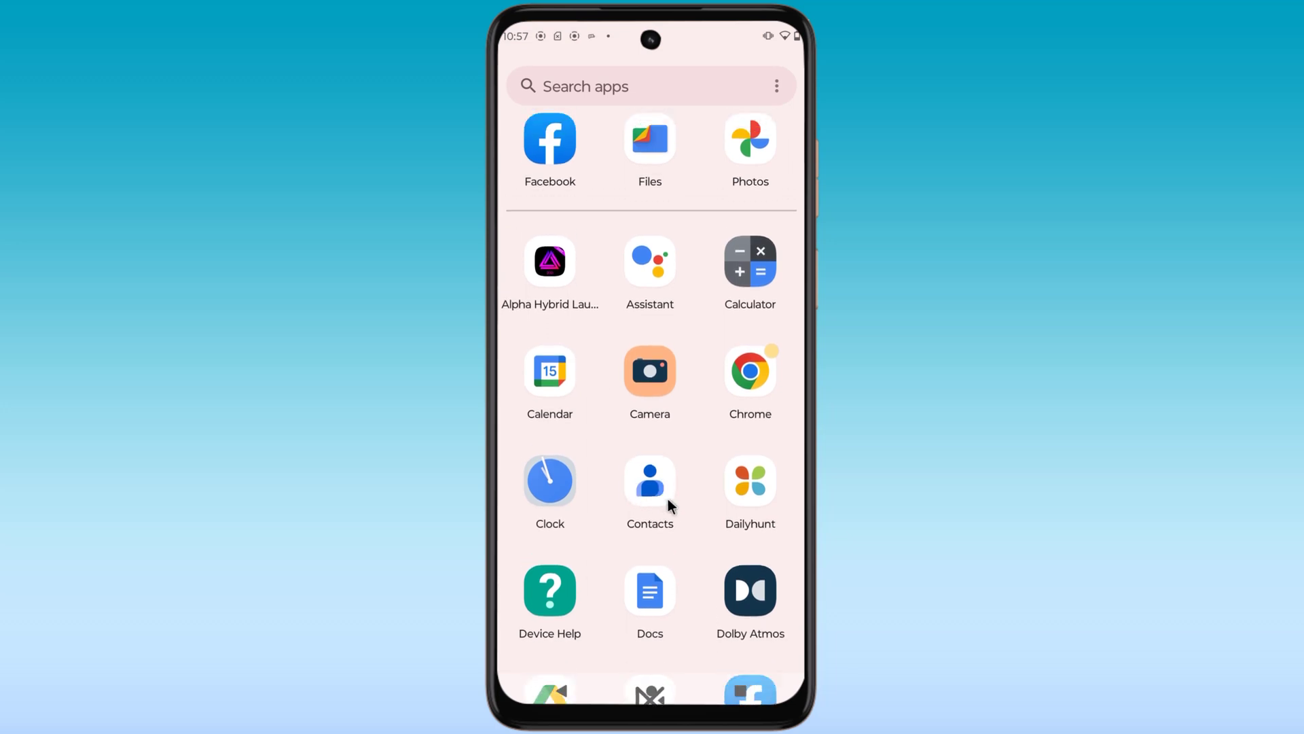
Extract the Facebook zip's 8 files into Downloads with Files by Google, then return home
click(645, 160)
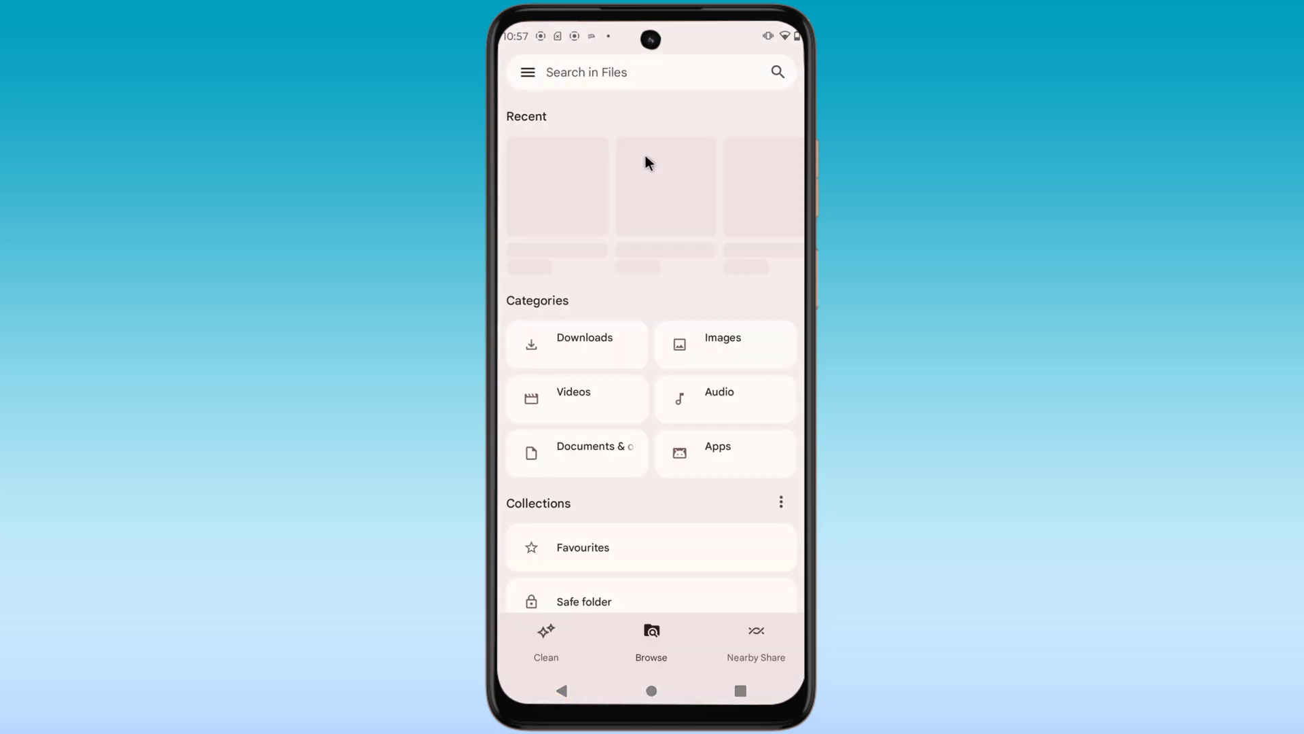
drag(704, 567, 678, 379)
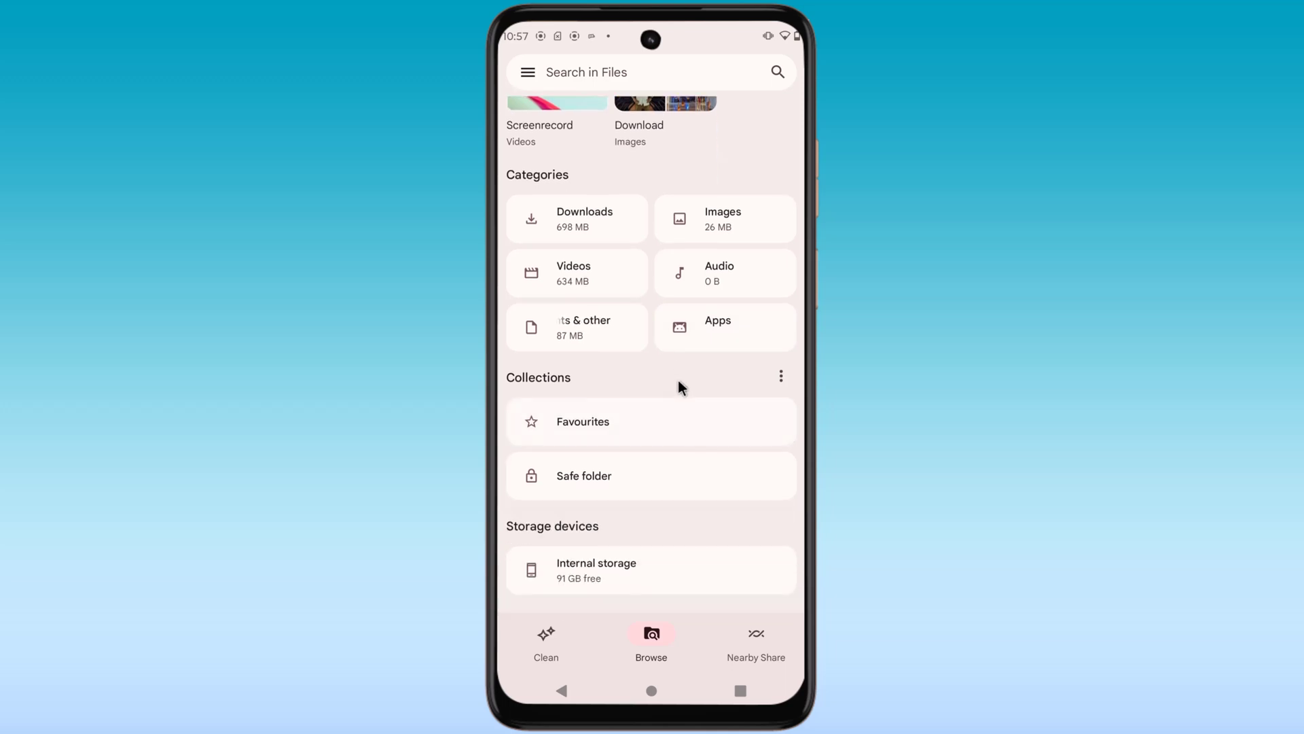
click(573, 219)
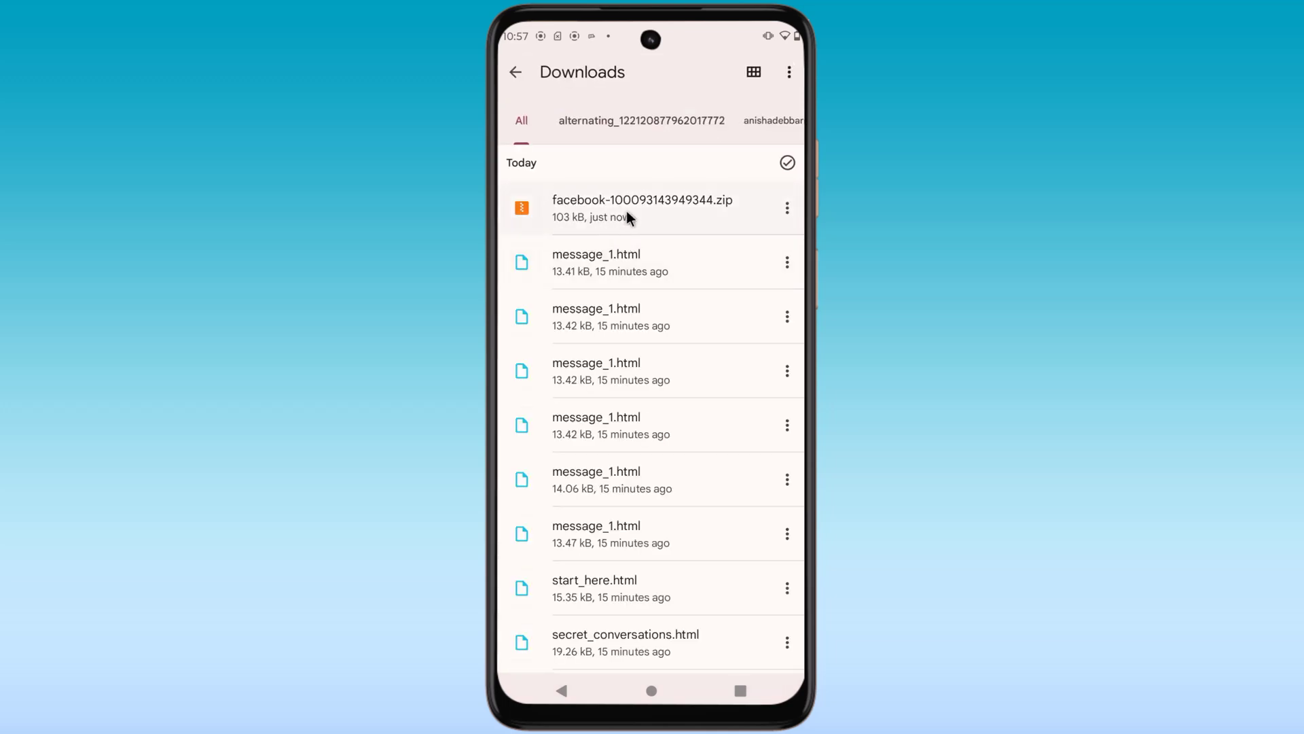
click(619, 216)
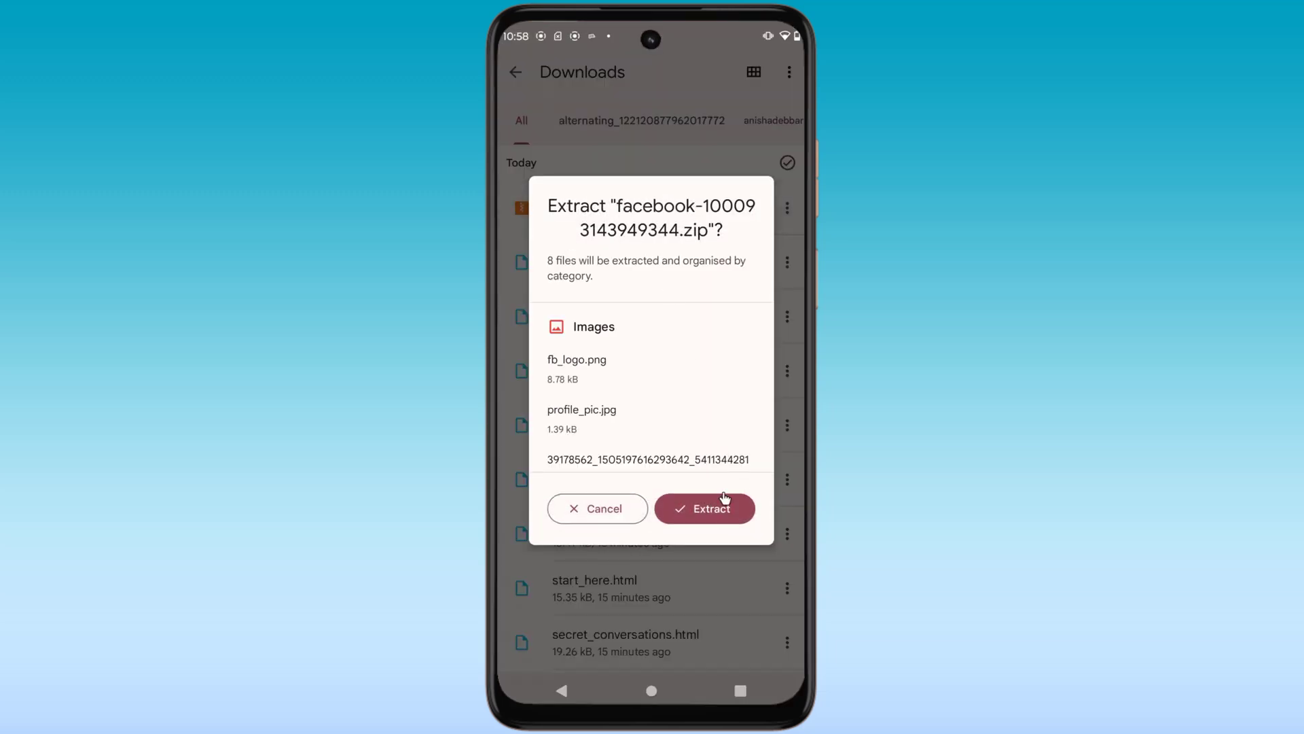
click(724, 502)
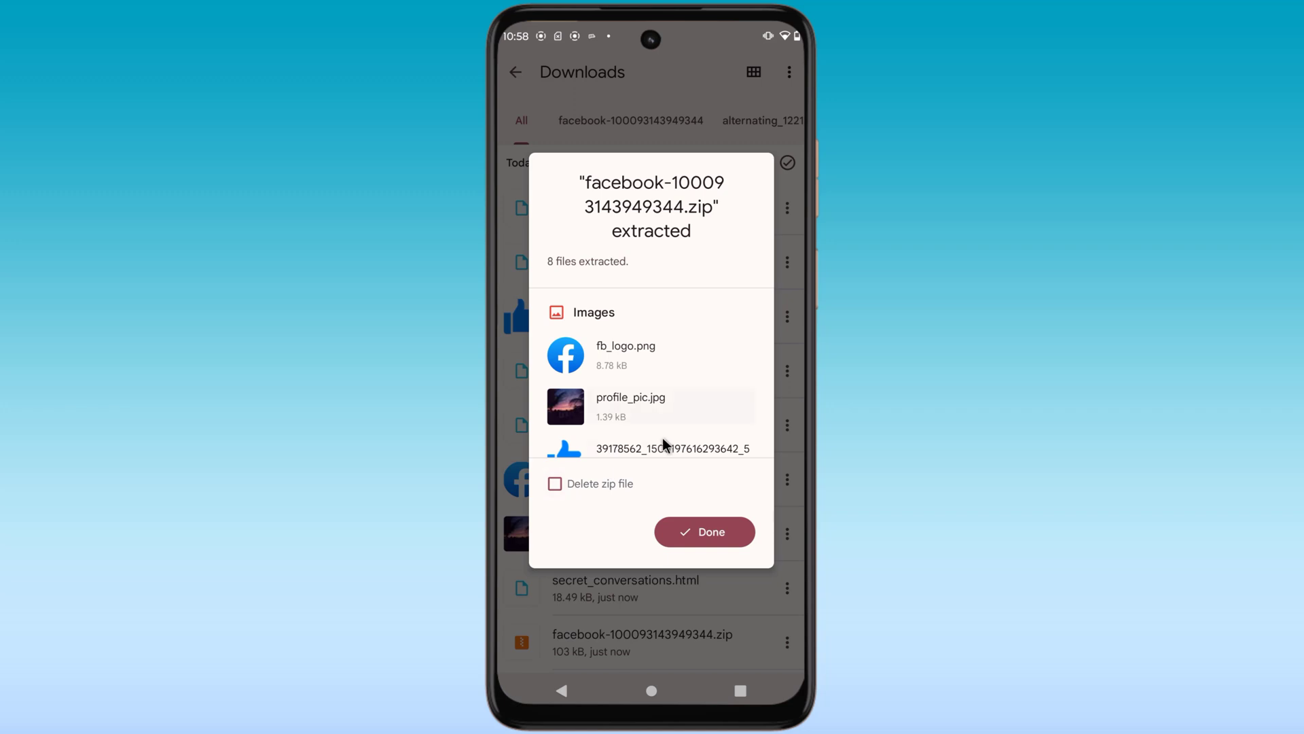
drag(658, 431, 653, 360)
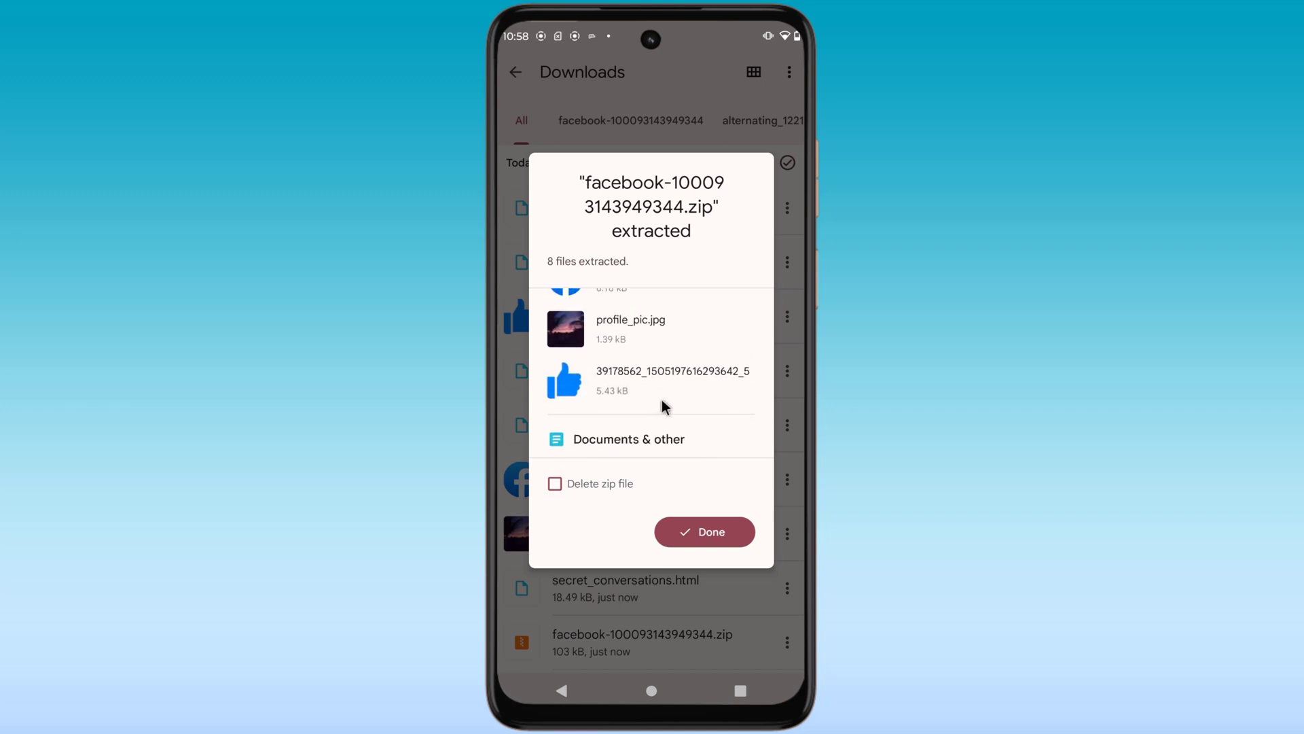
click(710, 534)
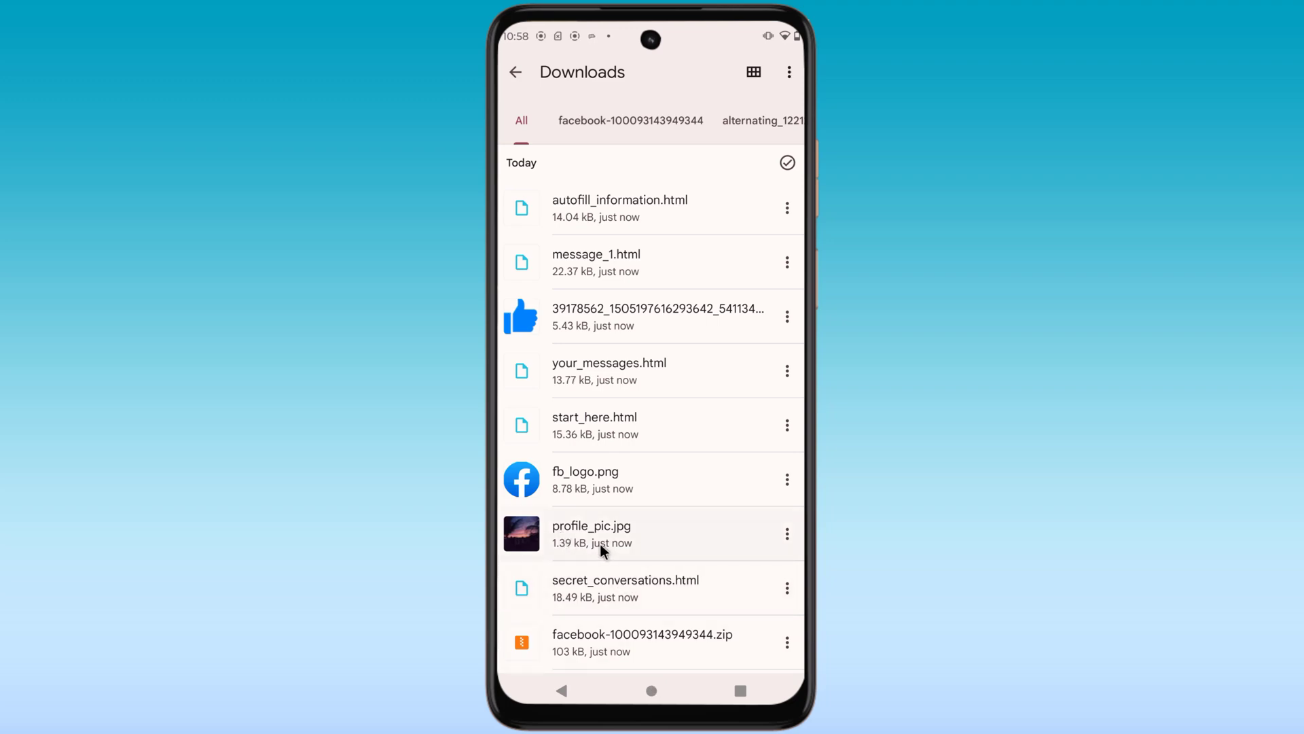
click(653, 693)
Launch Google Photos from the app list and skip the app update prompt
drag(662, 602, 610, 392)
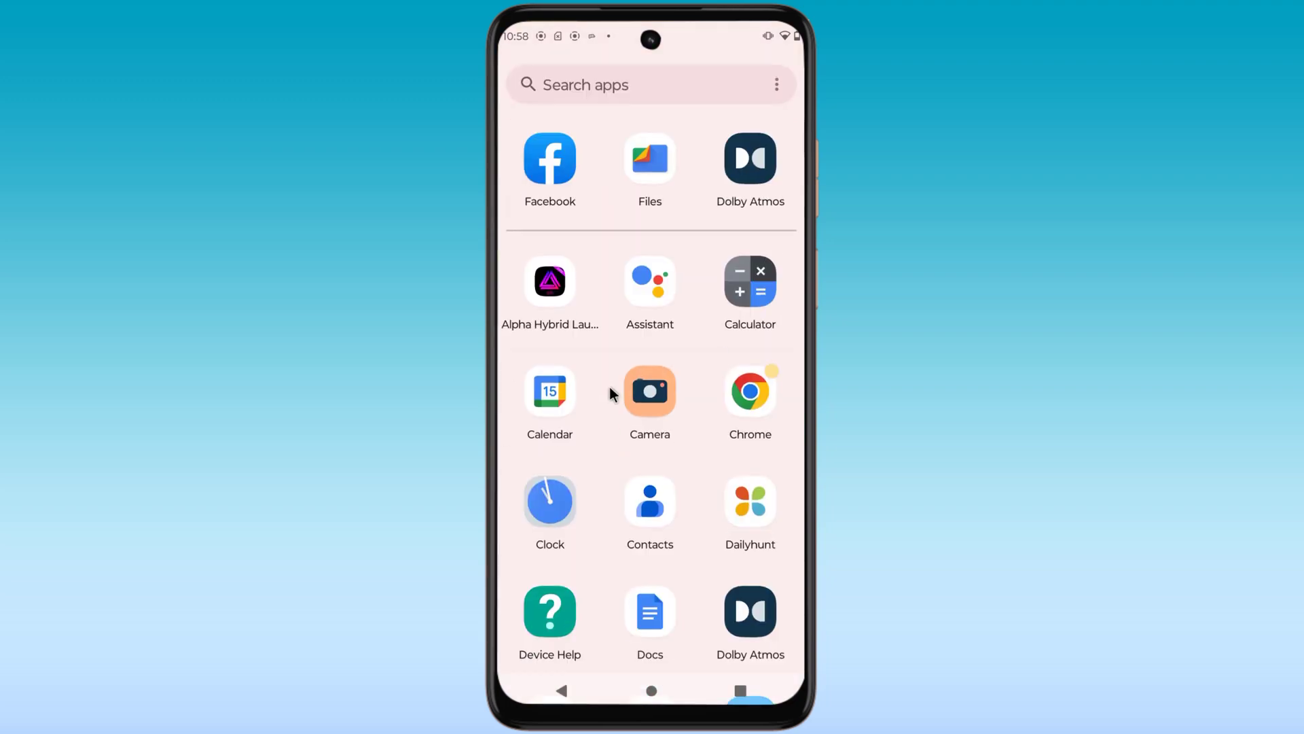
scroll(622, 441, down, 5)
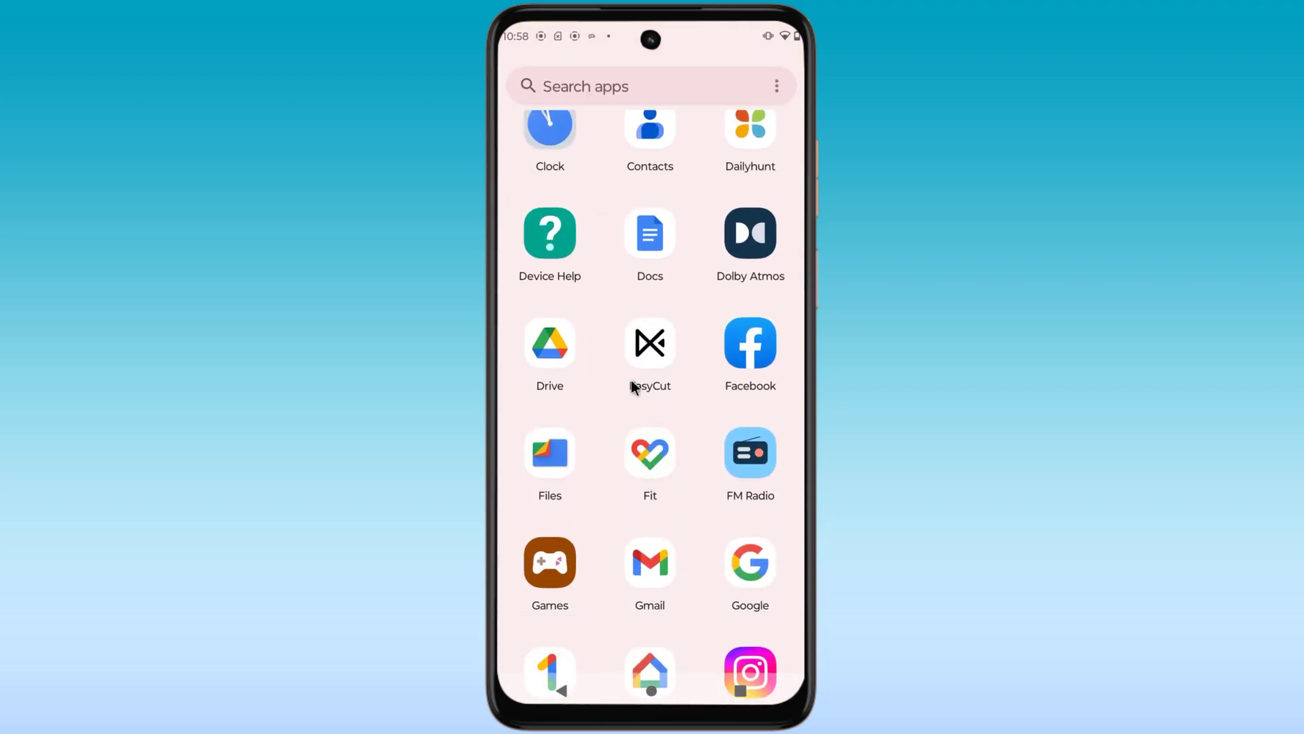
scroll(630, 380, down, 7)
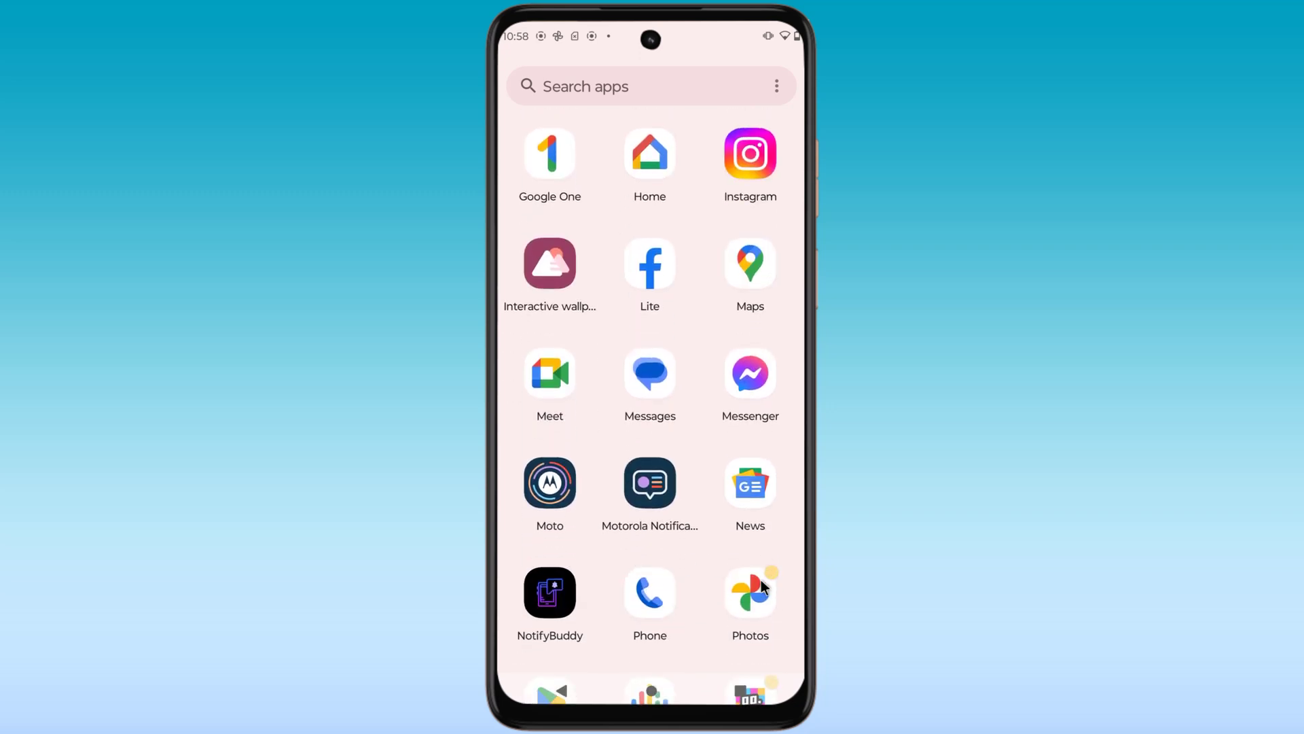
click(757, 583)
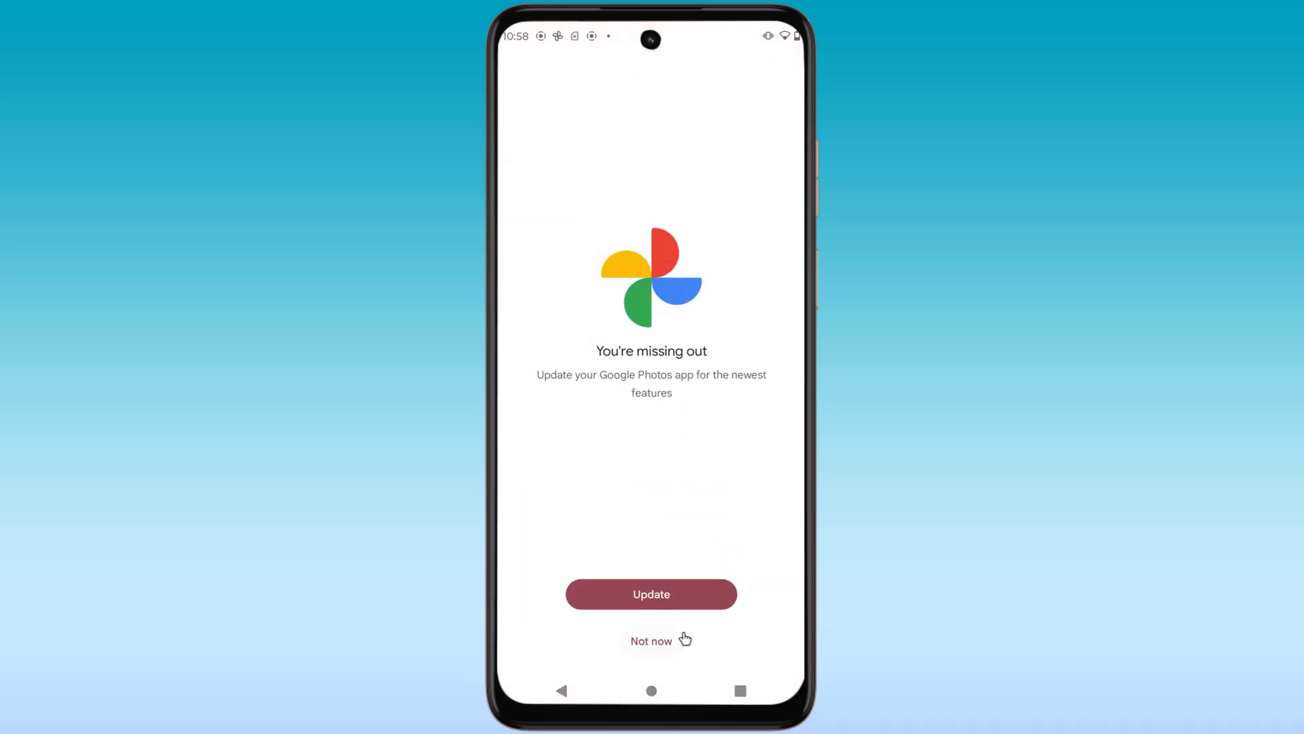
click(684, 639)
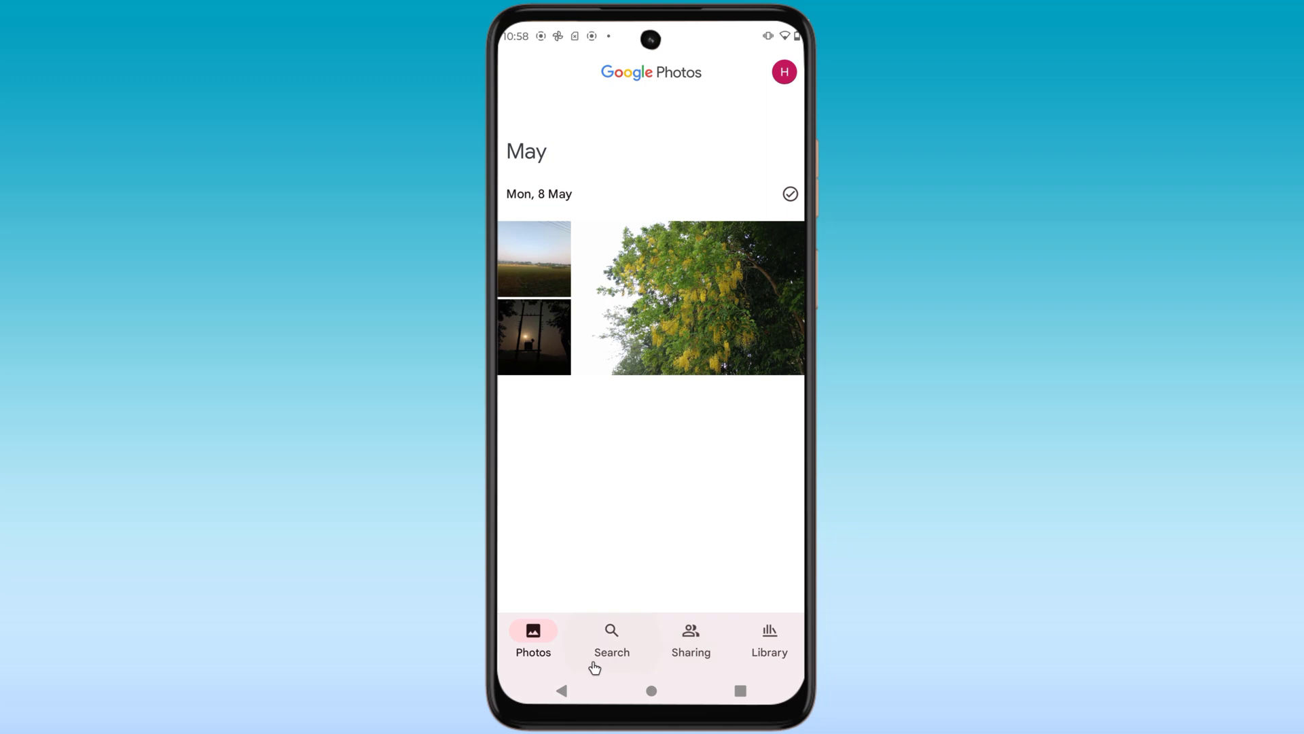
In Library, check the files album's two pictures and the stickers_used thumbs-up
click(759, 644)
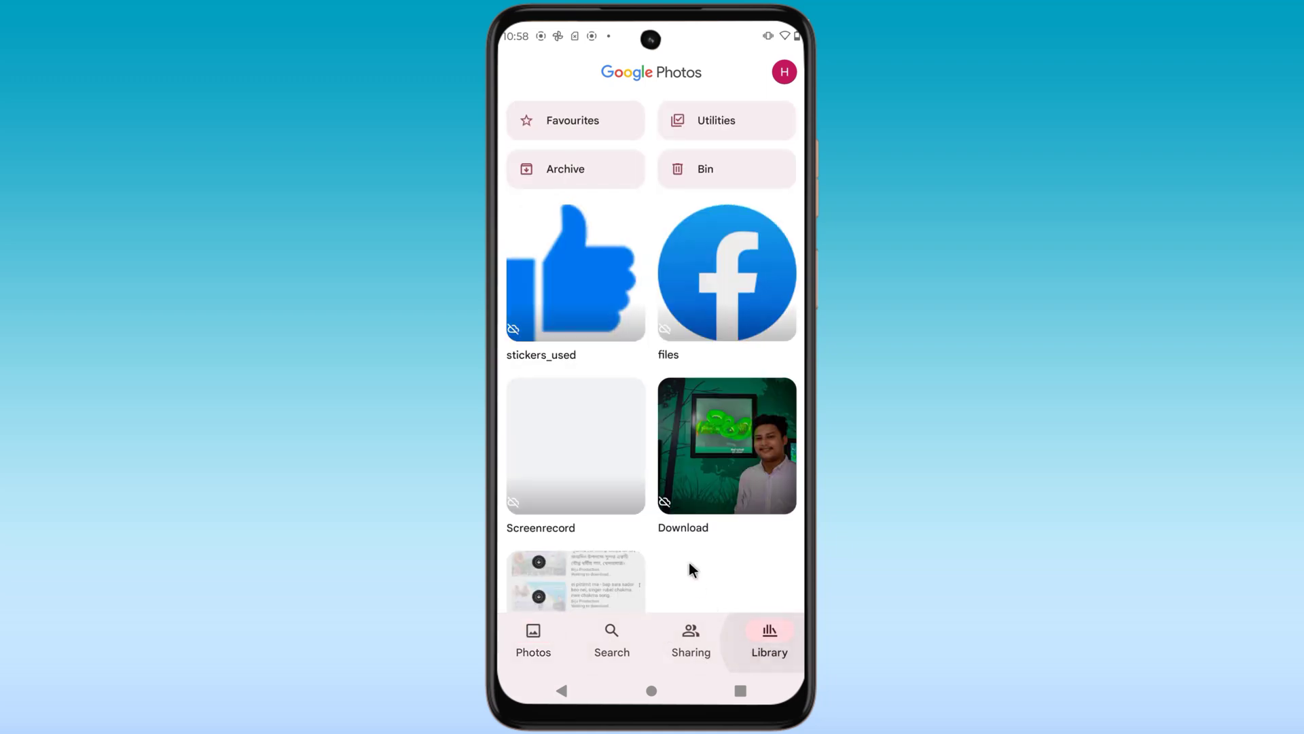
click(687, 270)
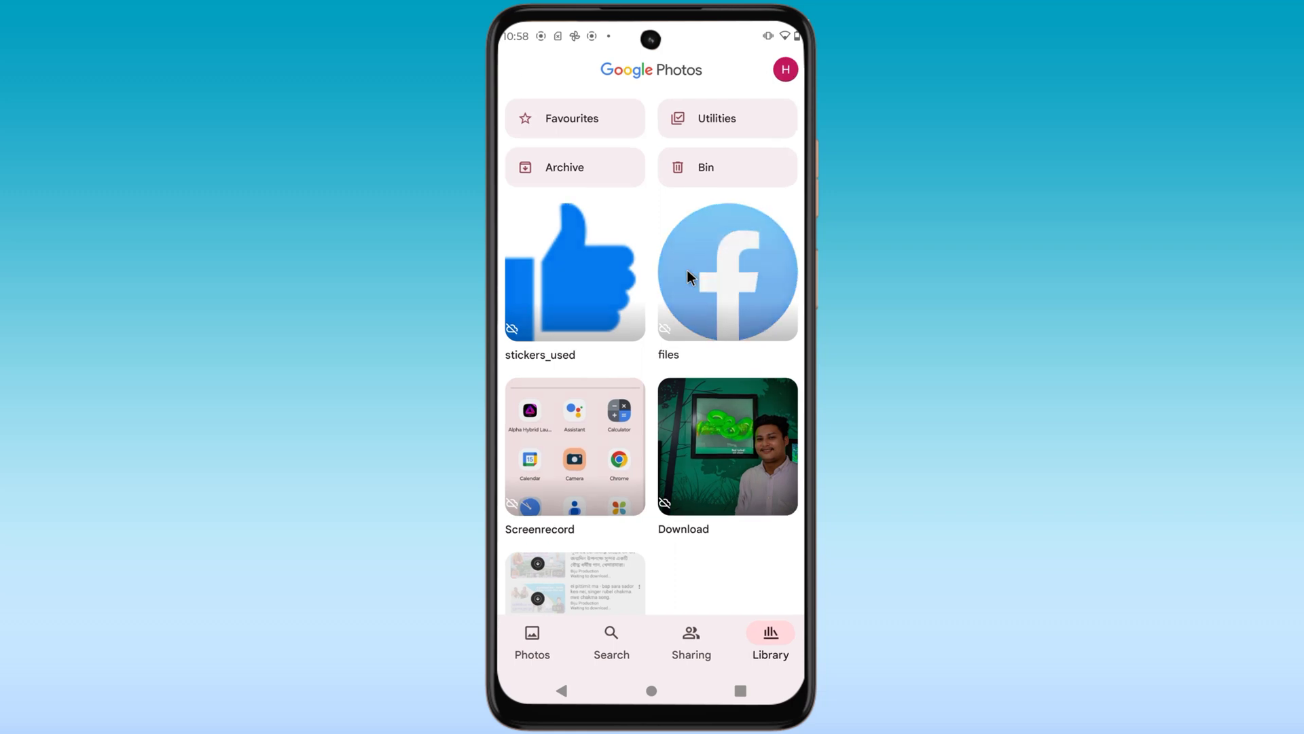
click(562, 251)
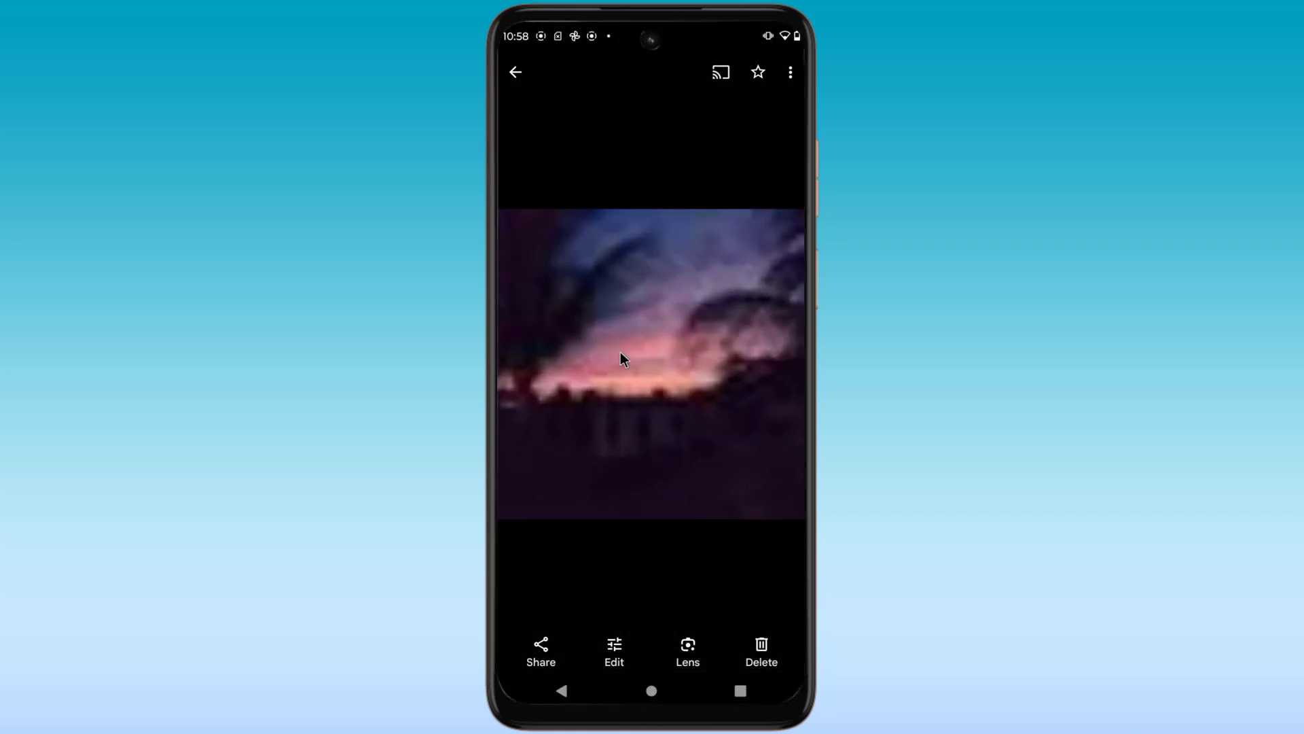
click(572, 690)
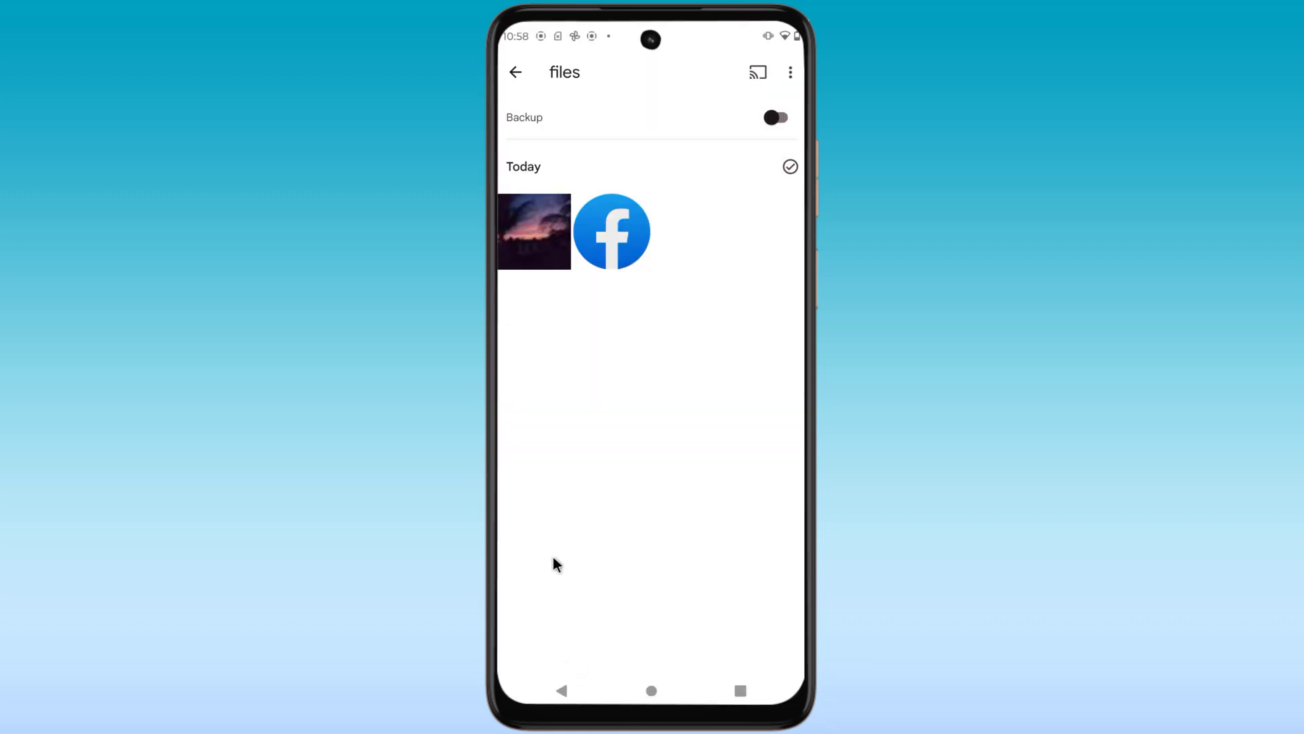
click(515, 74)
click(551, 301)
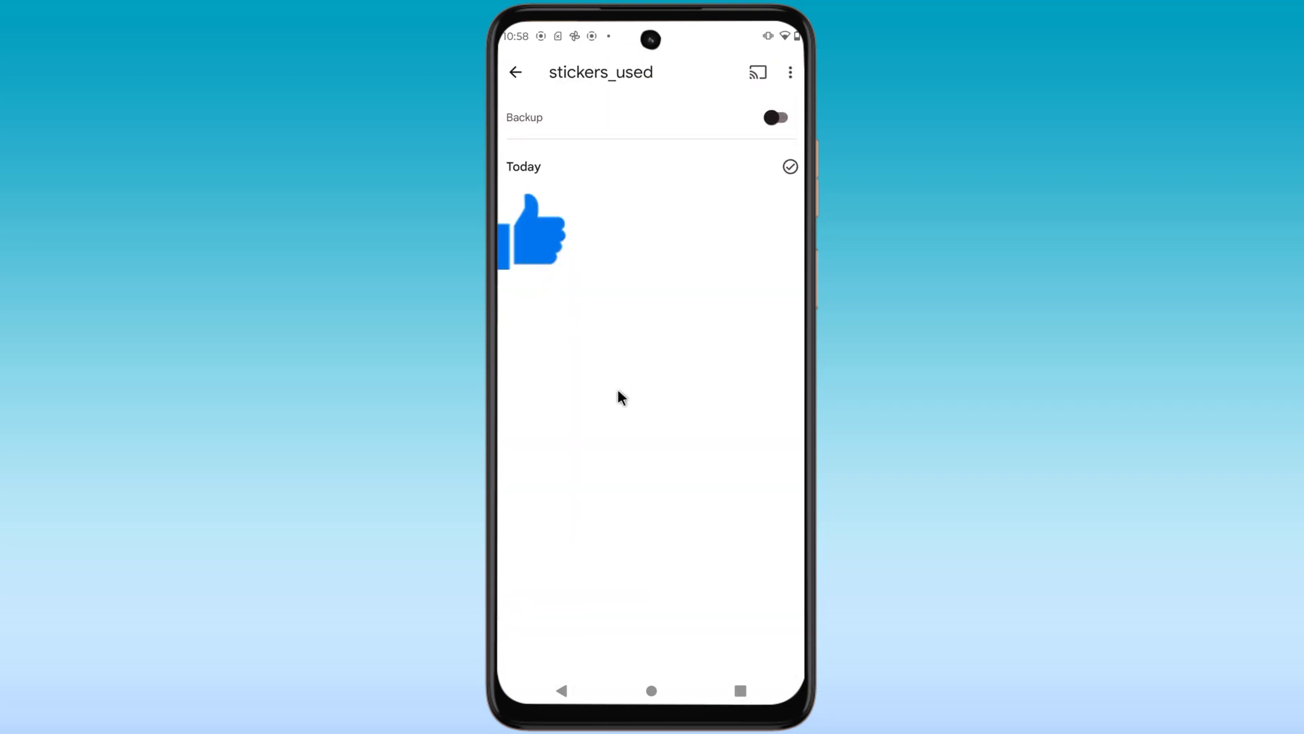
click(561, 691)
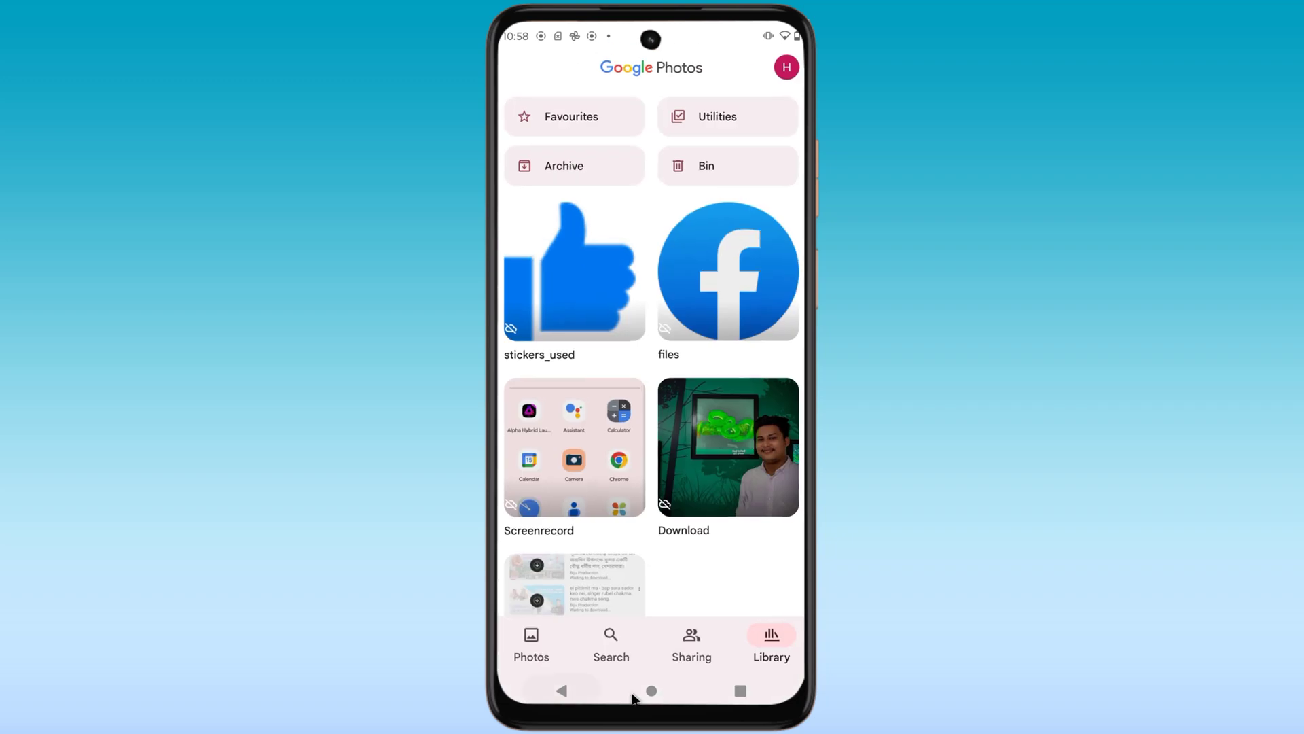
click(736, 692)
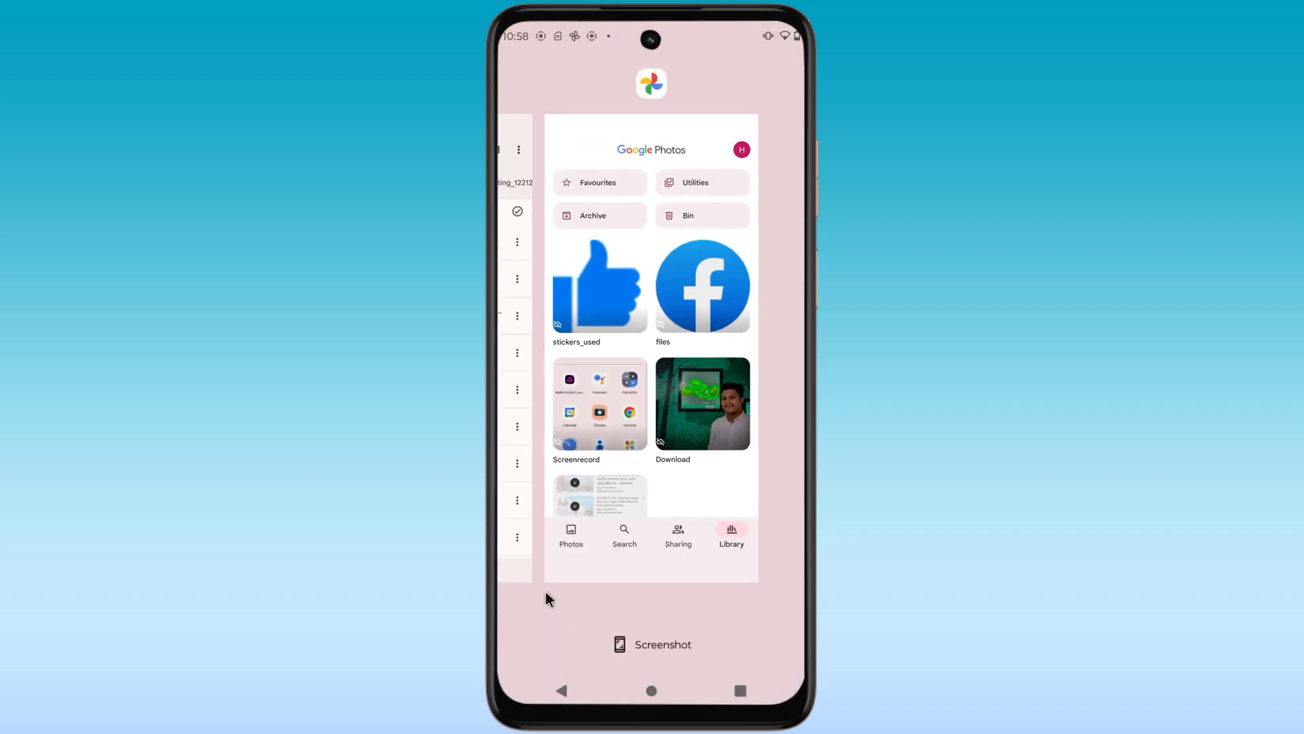
Return to Files by Google's Downloads and open the extracted message_1.html file
drag(547, 556, 688, 544)
click(630, 519)
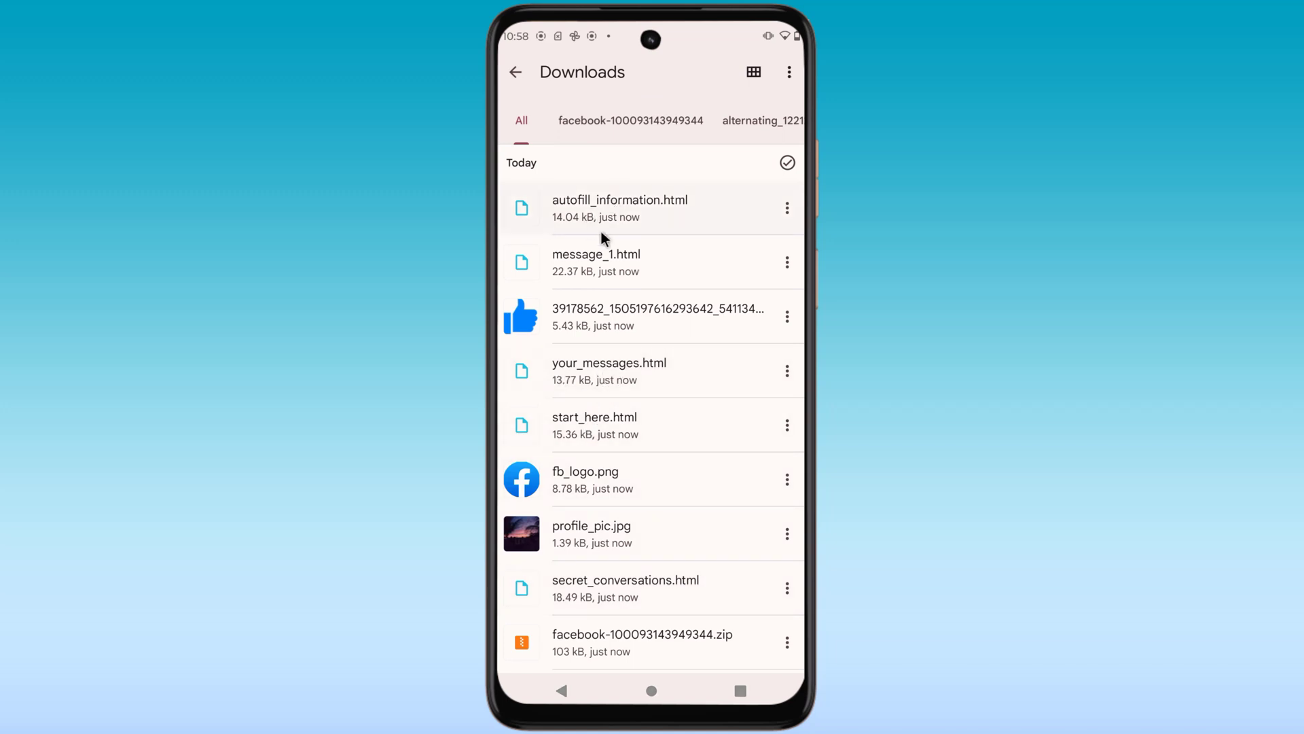
click(614, 258)
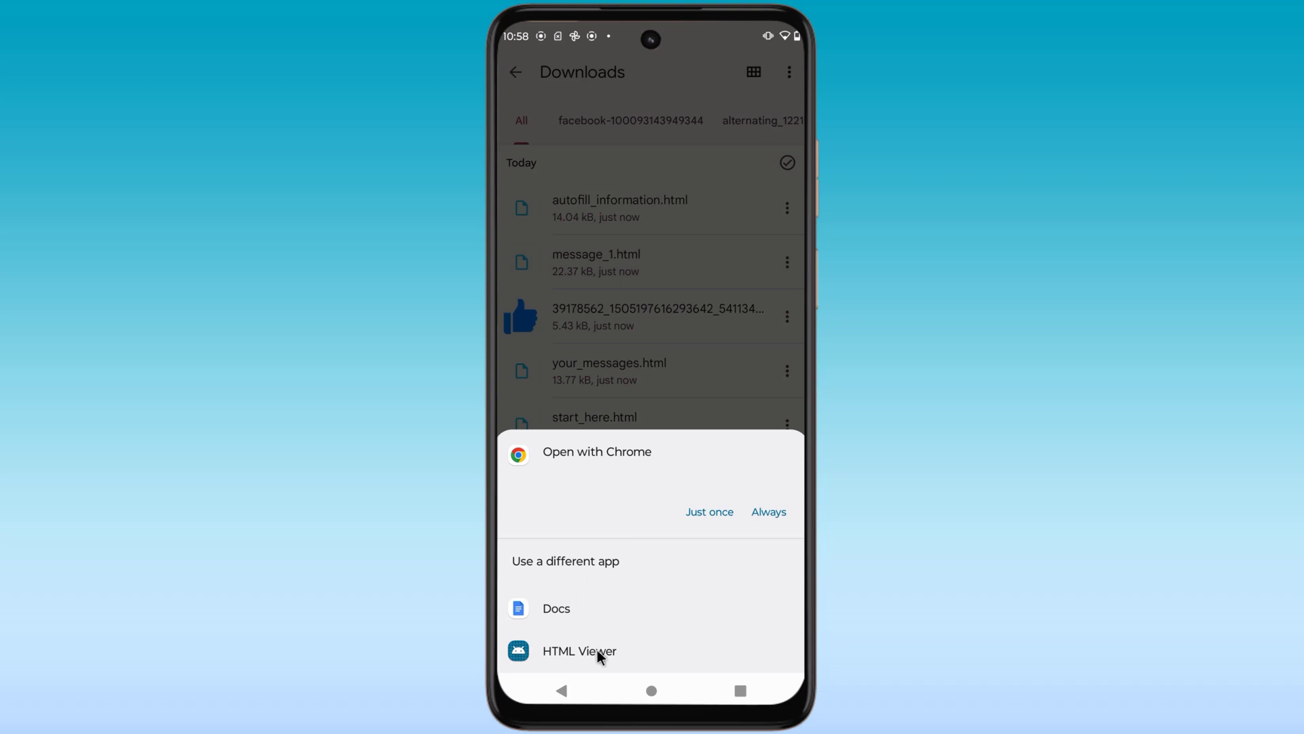
View message_1.html in Chrome just once, select a Sep 12, 2023 timestamp, then go home
click(706, 517)
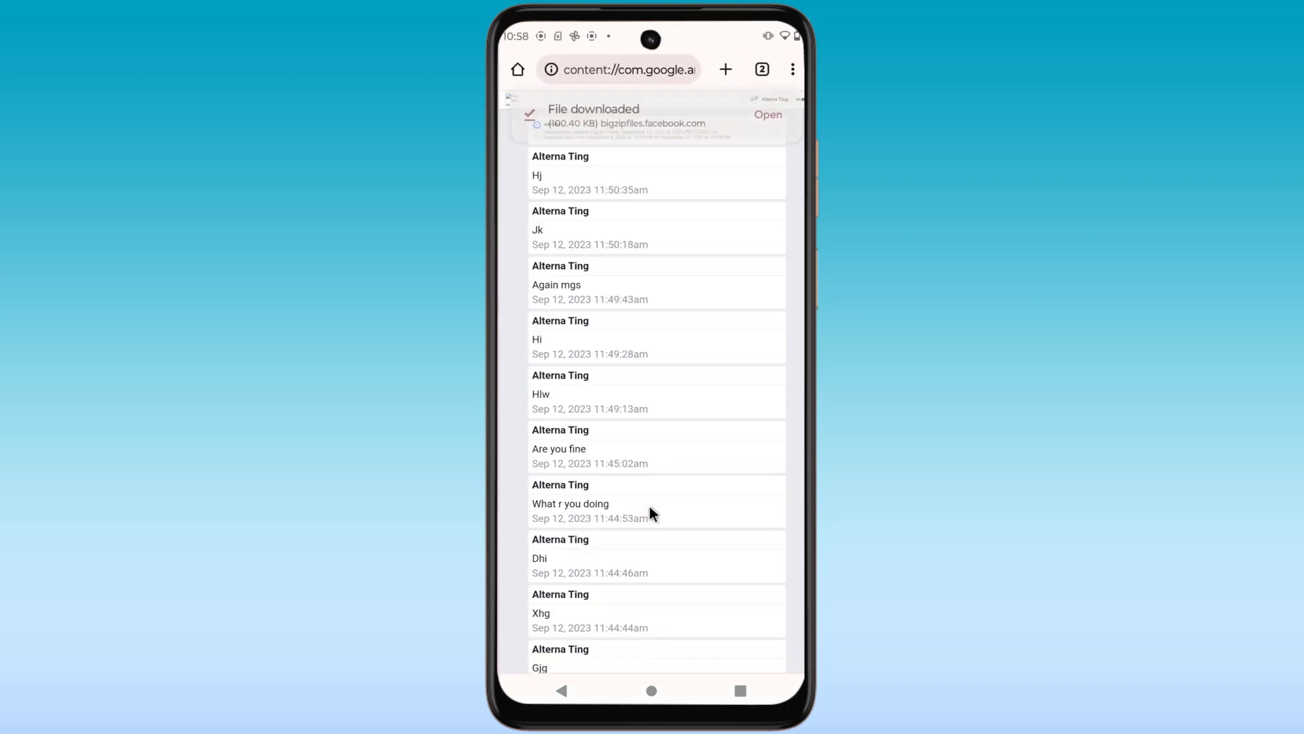
mouse_move(616, 514)
mouse_down()
mouse_move(573, 211)
mouse_move(638, 237)
mouse_move(554, 159)
mouse_move(636, 510)
mouse_up()
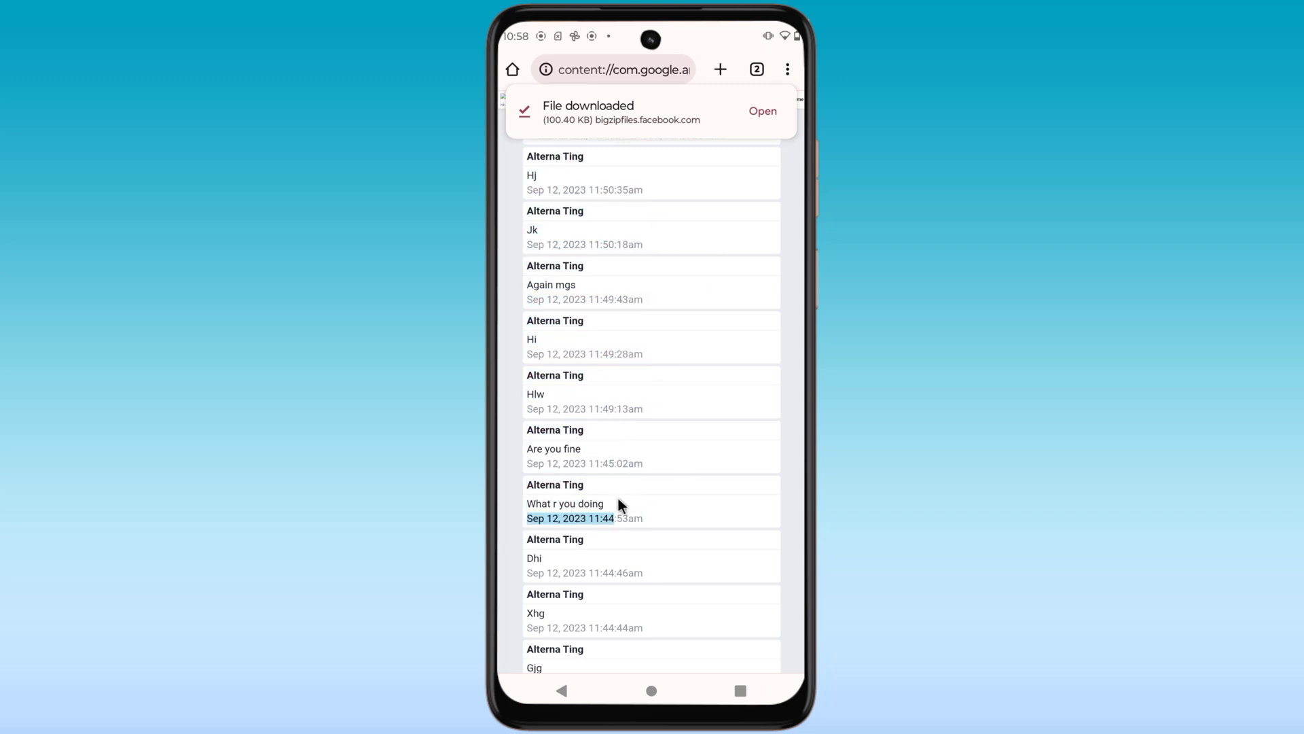
click(665, 700)
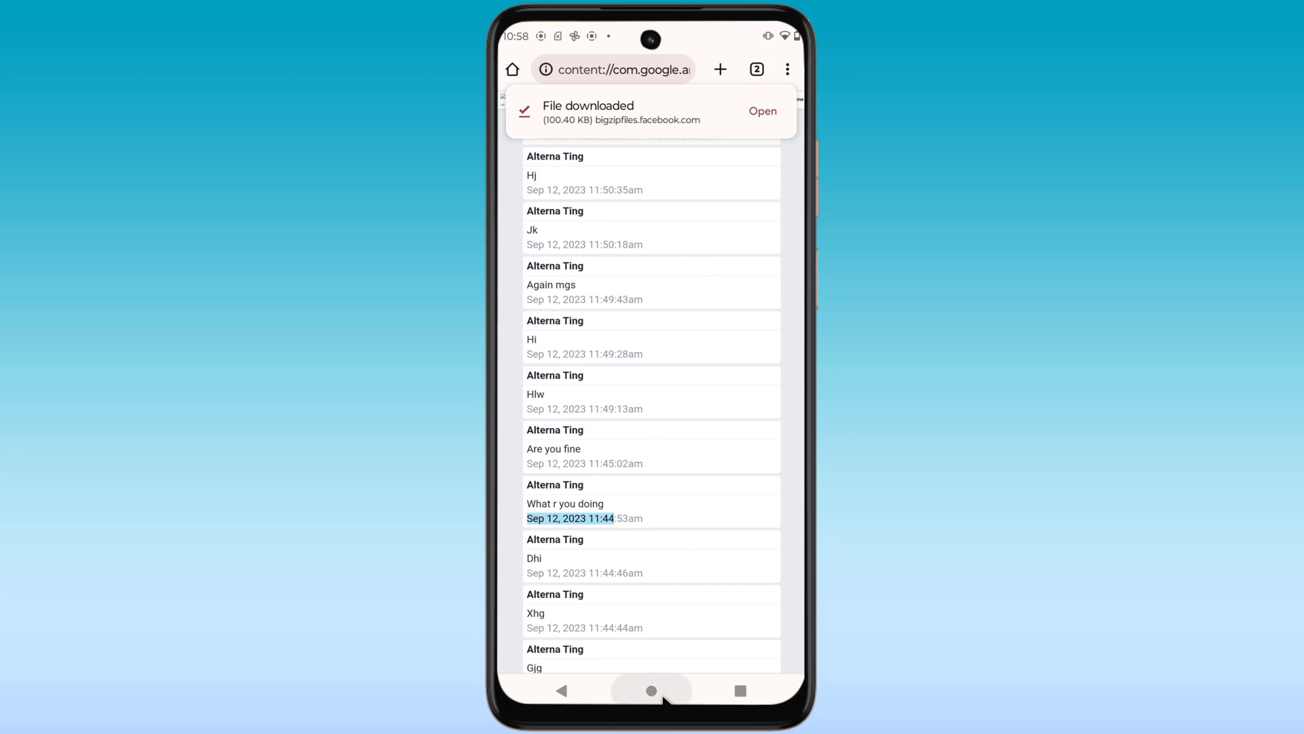